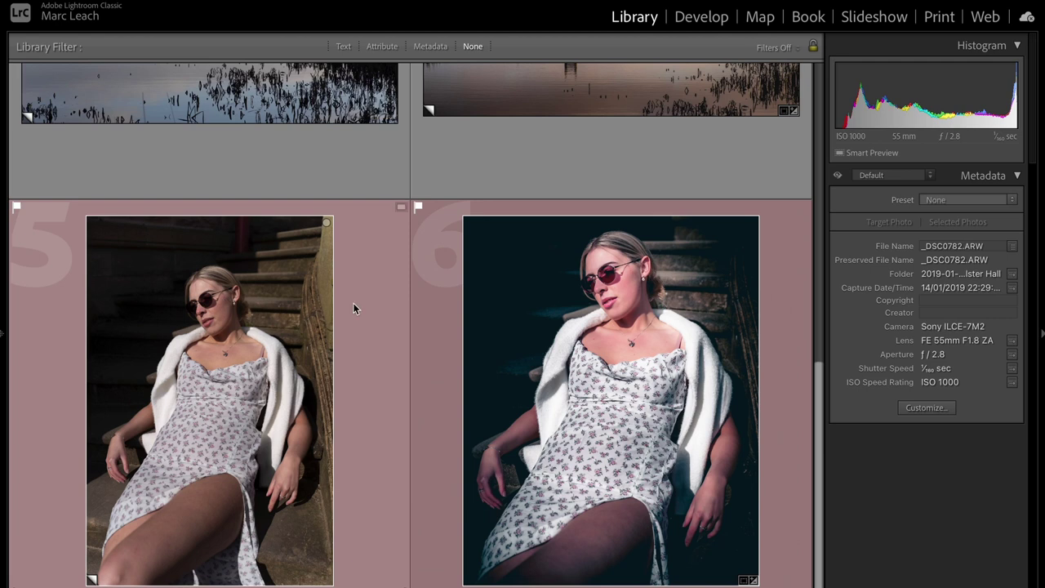
Step: Open the unedited green-lit guitarist photo in the Develop module and apply automatic tone adjustments
scroll(352, 302, up, 5)
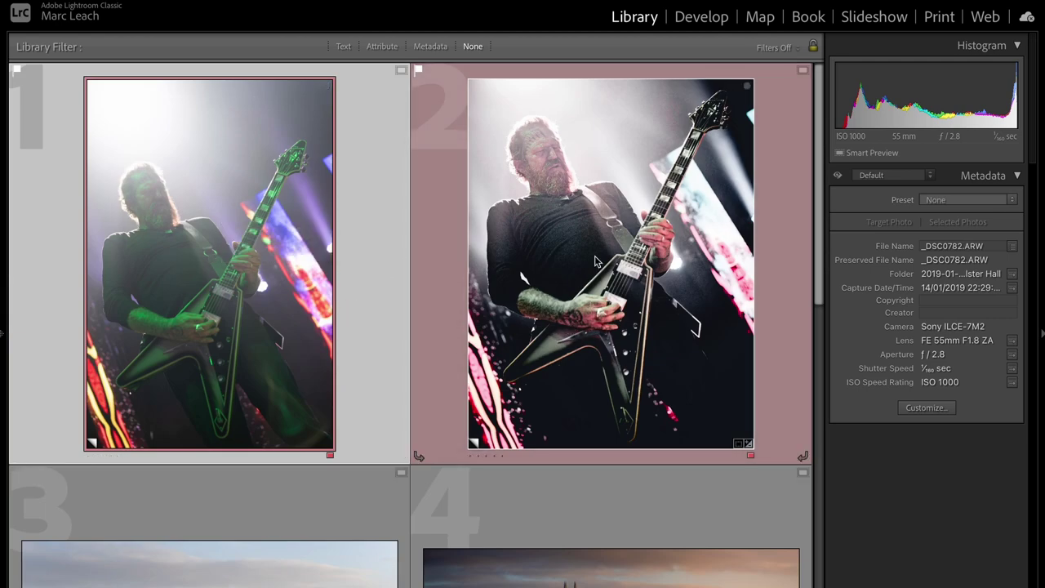
double_click(222, 232)
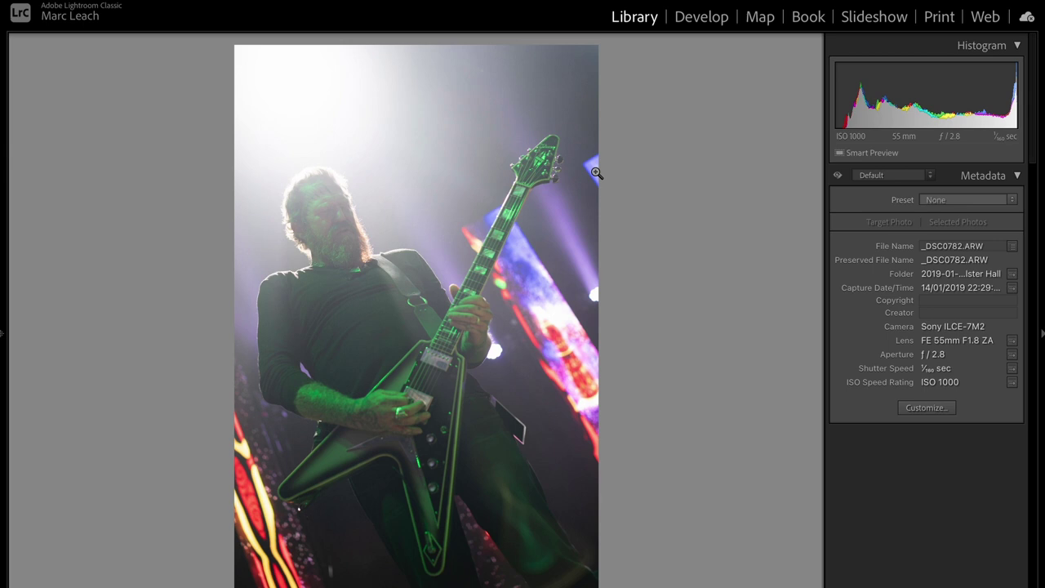
key(d)
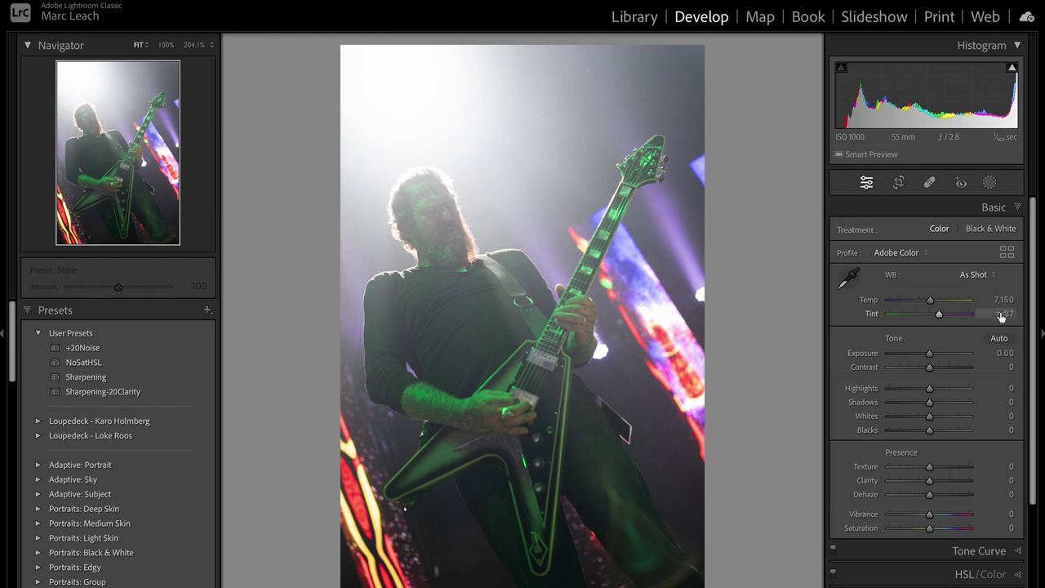
click(1003, 338)
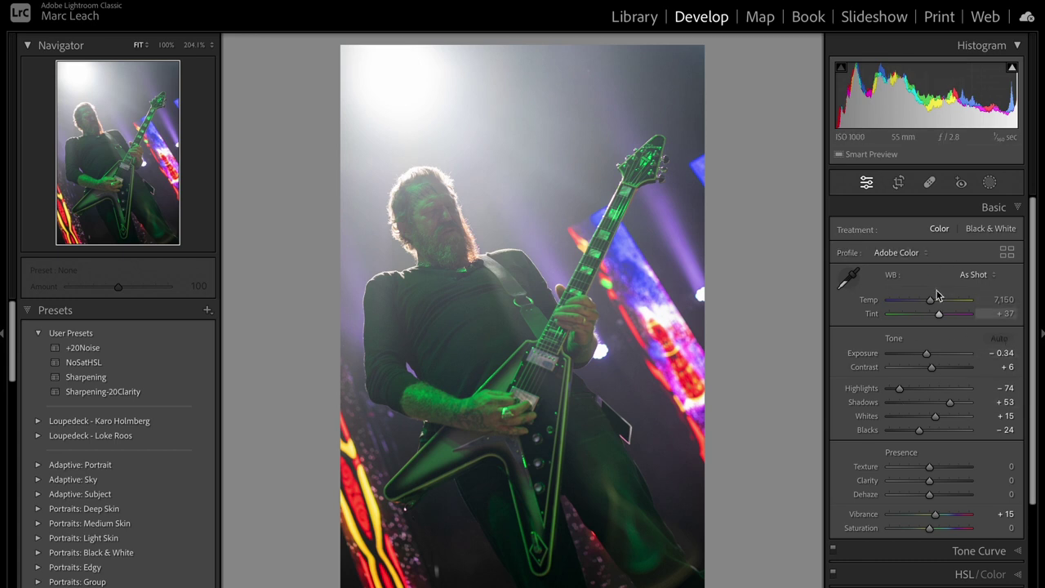
Step: Set highlights to -100, shadows to +68, blacks to -39, exposure to -0.20 and the white balance temperature to 7,605
mouse_move(898, 388)
mouse_down()
mouse_move(881, 396)
mouse_move(863, 384)
mouse_move(914, 392)
mouse_move(867, 397)
mouse_move(900, 390)
mouse_move(889, 391)
mouse_up()
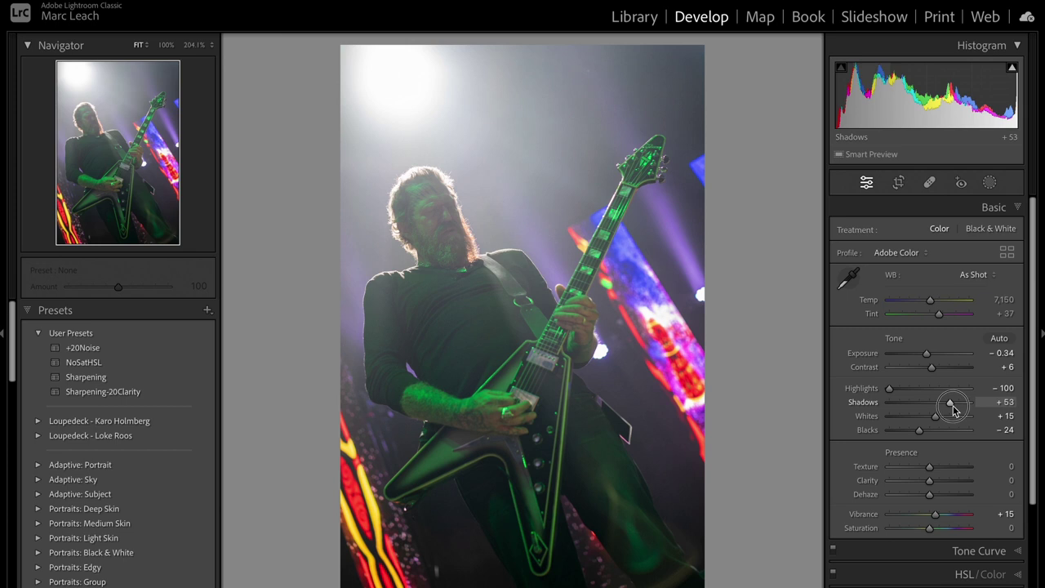
drag(953, 408, 913, 430)
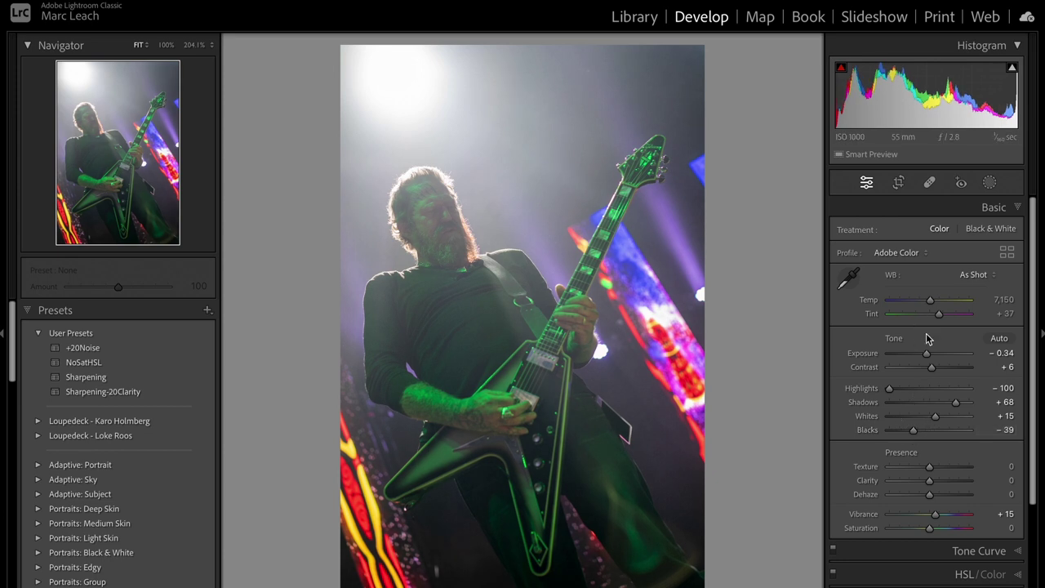
drag(928, 356, 928, 356)
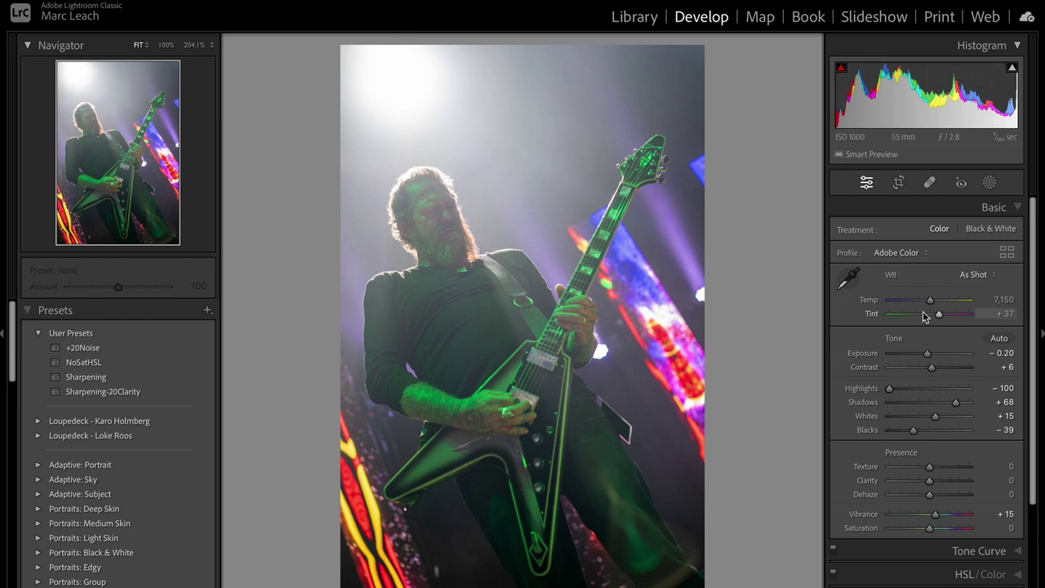
drag(928, 307, 935, 305)
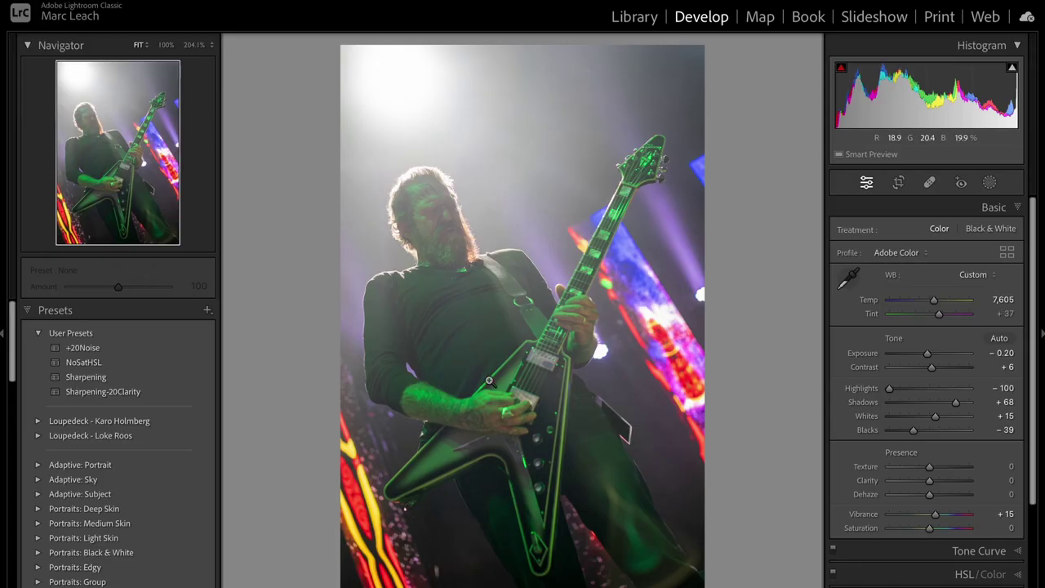
Step: Apply the NoSatHSL preset and set saturation to Red -30, Orange -30, Yellow -60, Green -90, Aqua -90, Blue -70, Purple -70, Magenta -90
click(80, 364)
scroll(963, 441, down, 5)
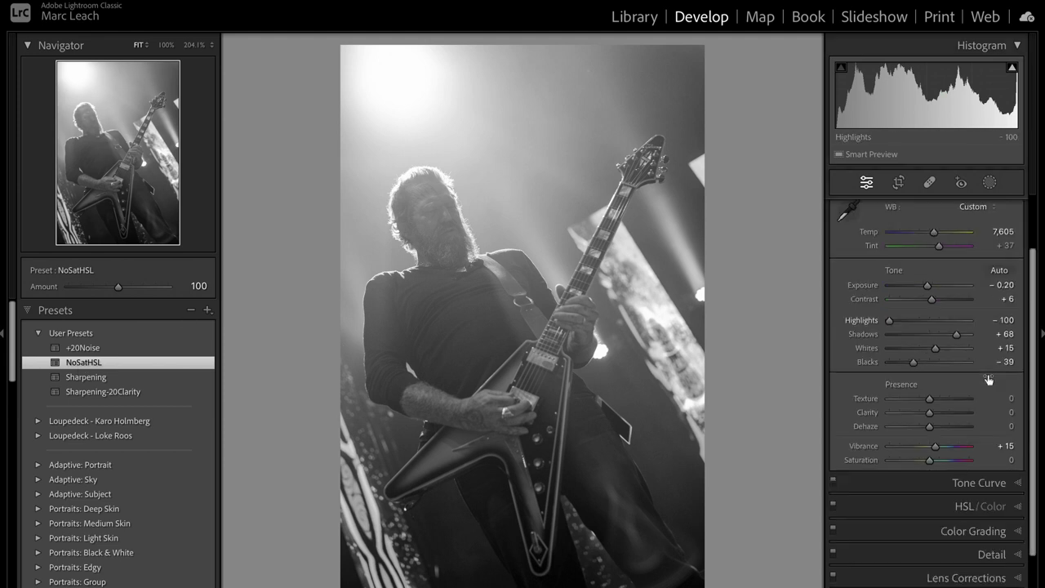
click(967, 445)
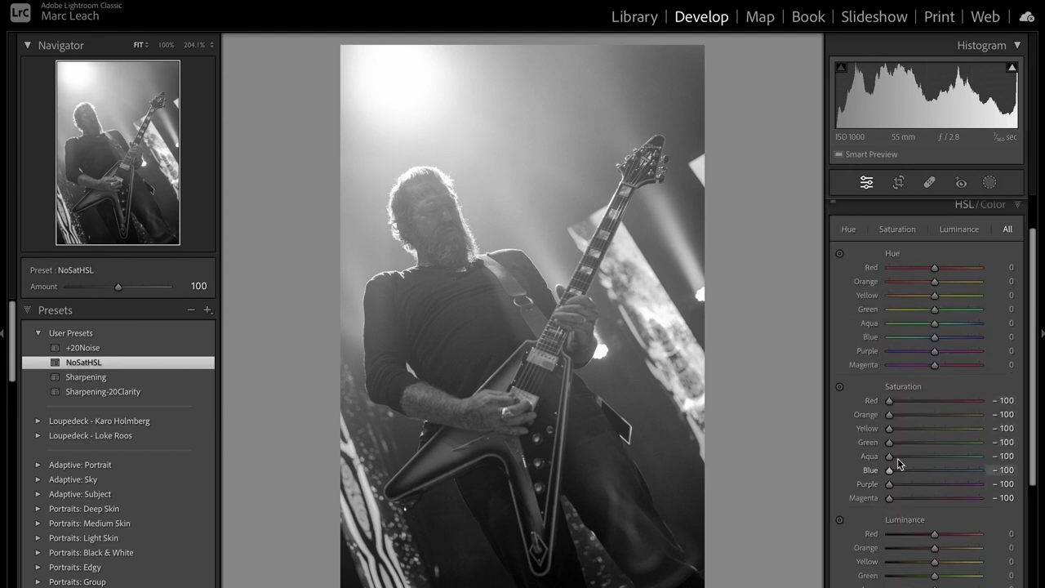
click(903, 233)
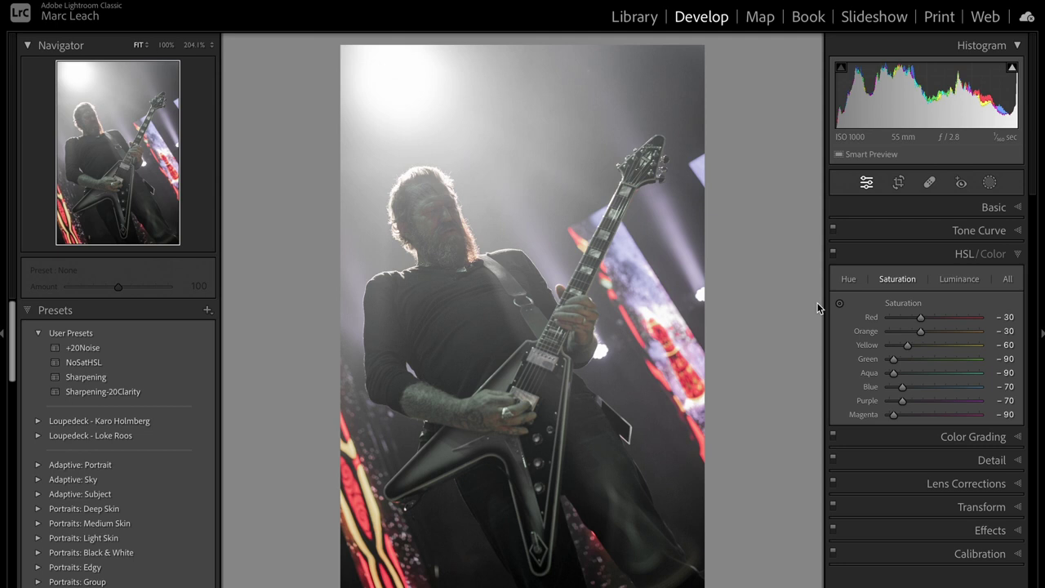
Step: Shape the tone curve with a shadow point at input 49, output 25 and a highlight point at input 178, output 207
click(960, 236)
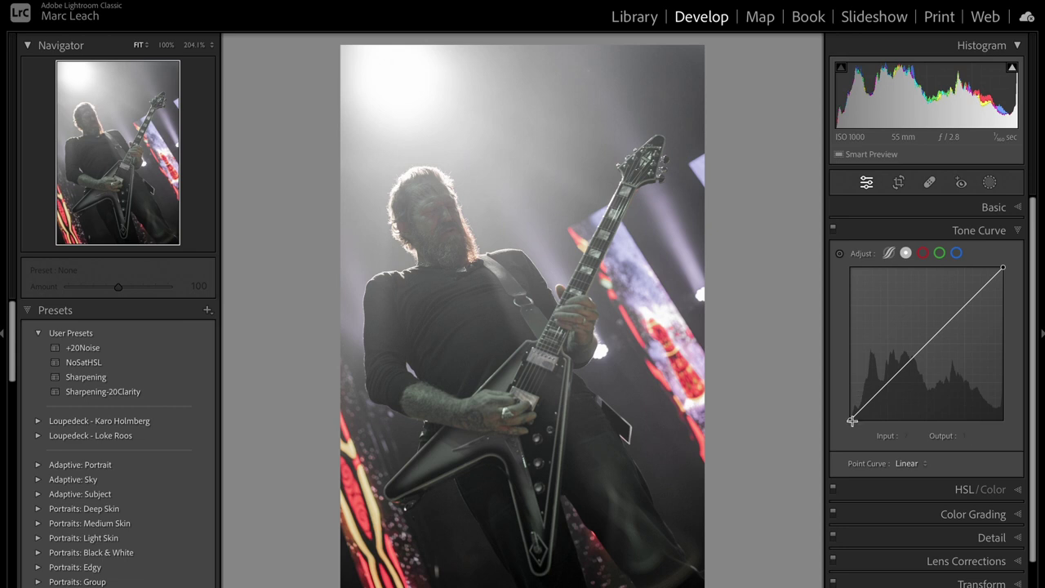
drag(850, 419, 851, 417)
drag(850, 415, 879, 405)
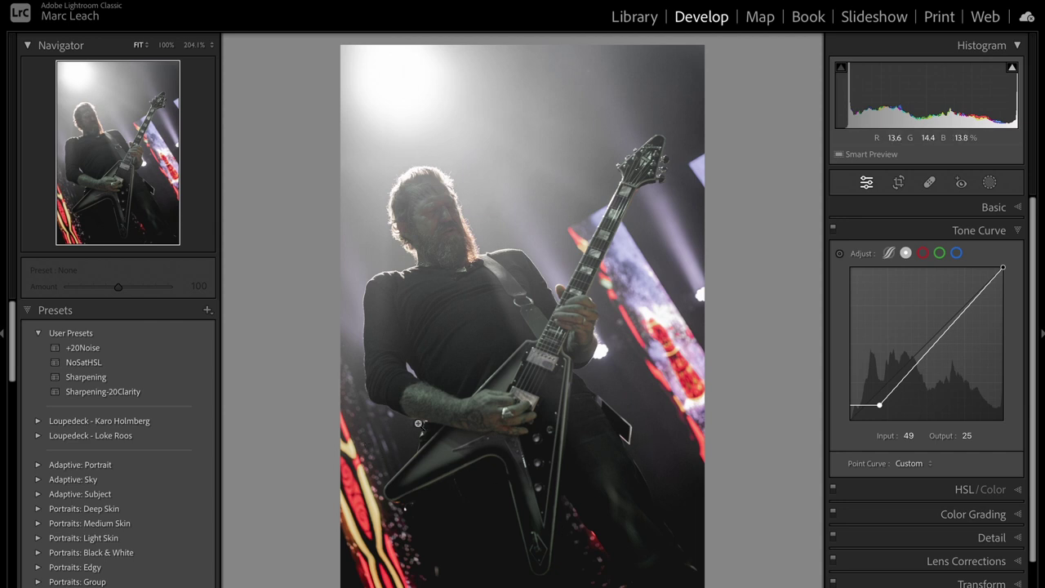
drag(966, 311, 959, 300)
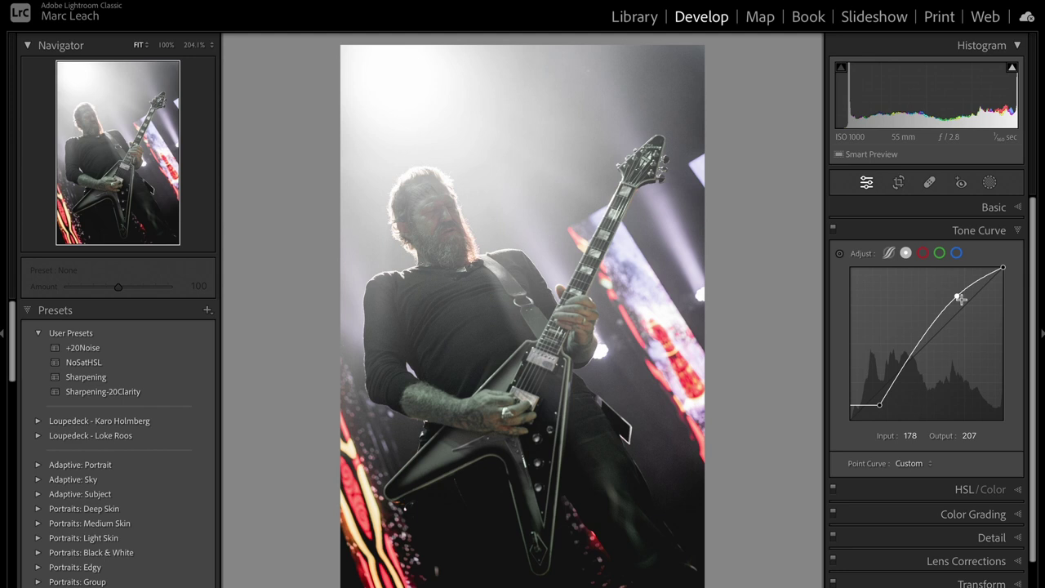
Step: In the camera calibration, set the red primary hue to +10, green primary hue to -30 and blue primary hue to -100
scroll(985, 398, down, 1)
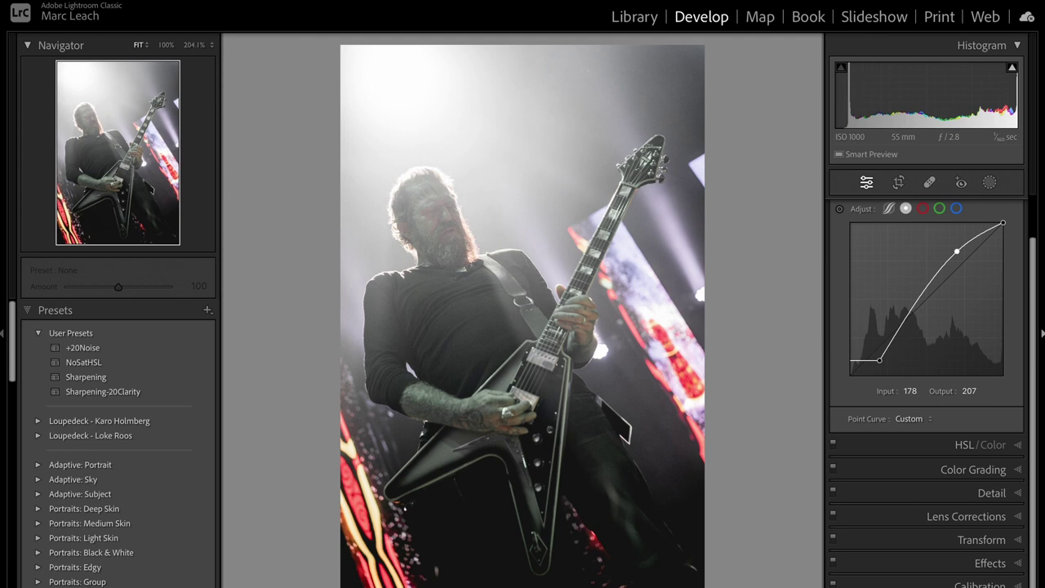
click(979, 584)
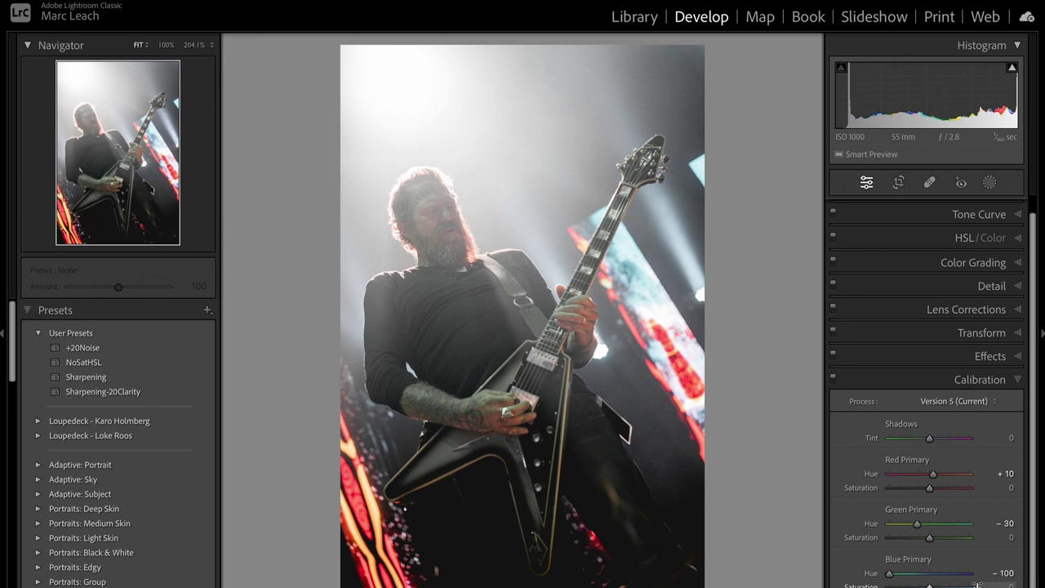
Step: Apply the Sharpening preset and raise the sharpening masking to 80 while previewing the mask
click(99, 379)
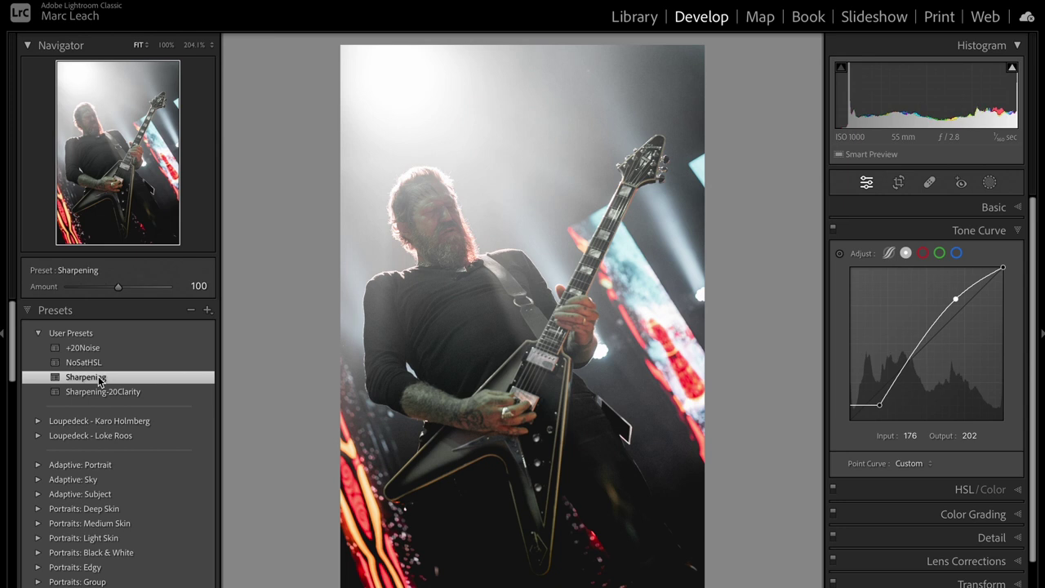
click(962, 531)
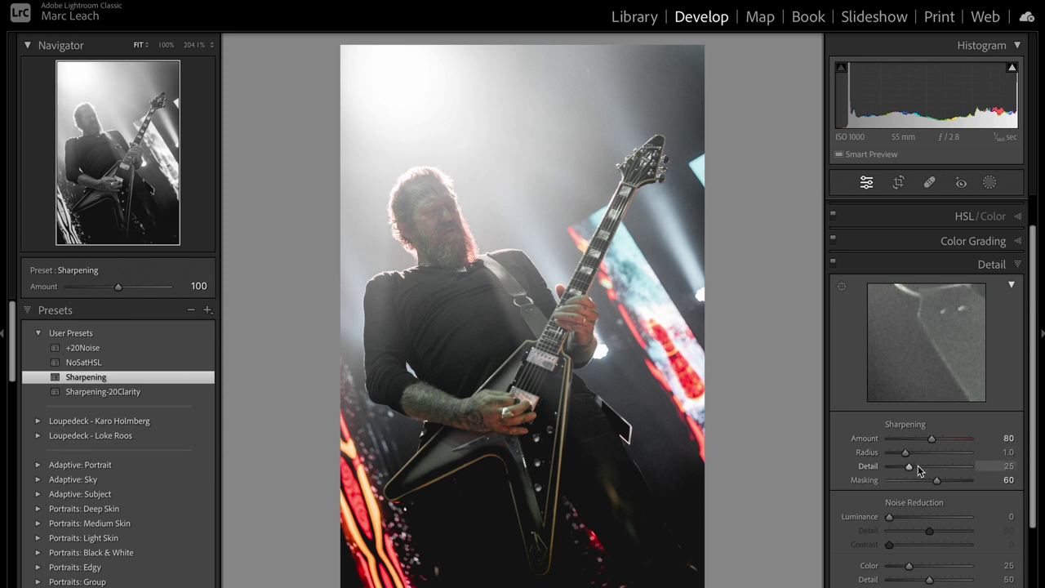
key(alt)
mouse_move(945, 488)
mouse_down()
mouse_move(909, 481)
mouse_move(952, 483)
mouse_up()
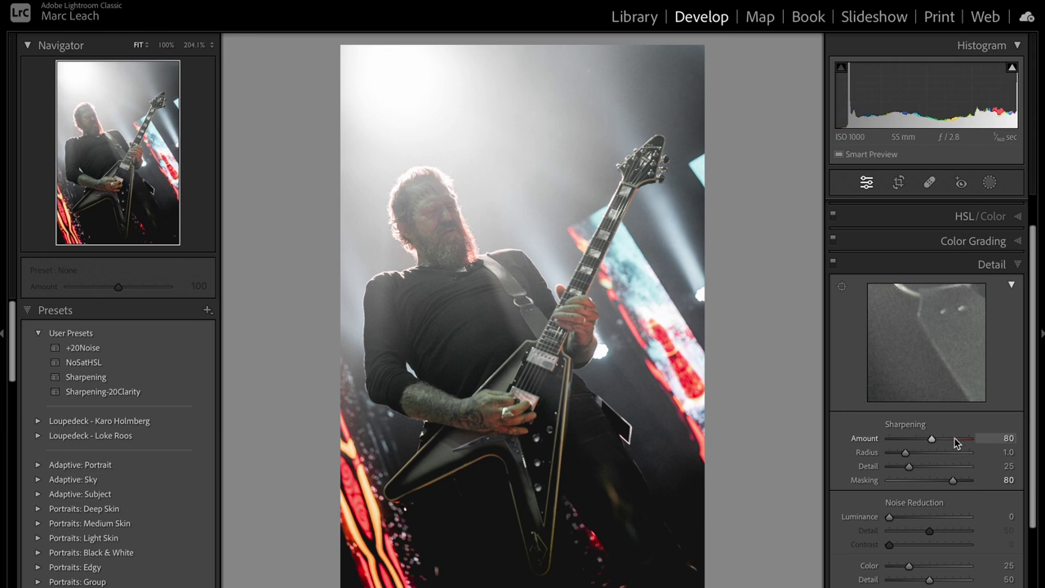
Step: Apply the +20Noise preset and inspect the guitarist's face, beard and shoulder up close for noise
click(90, 348)
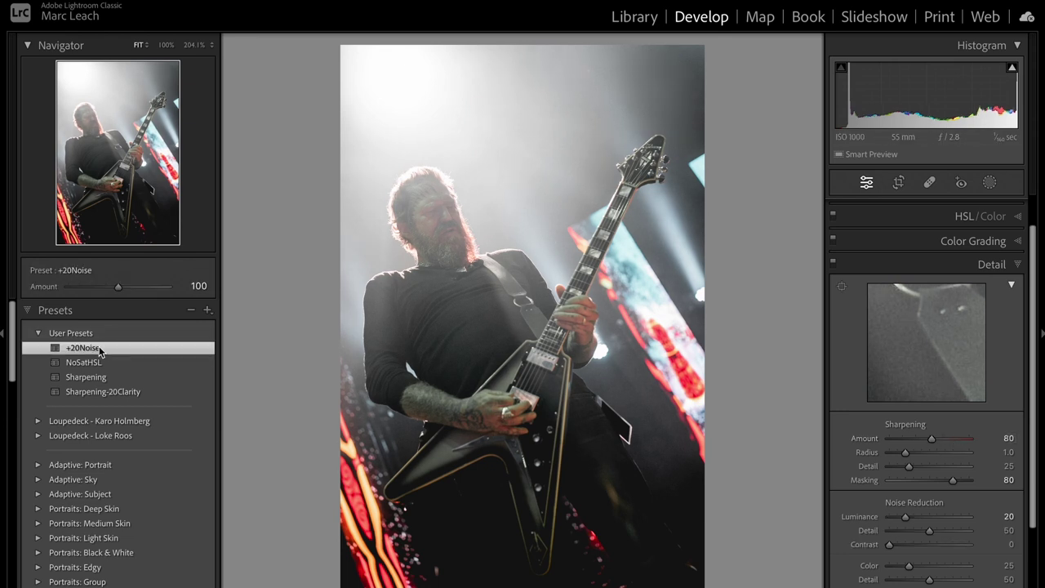
click(446, 230)
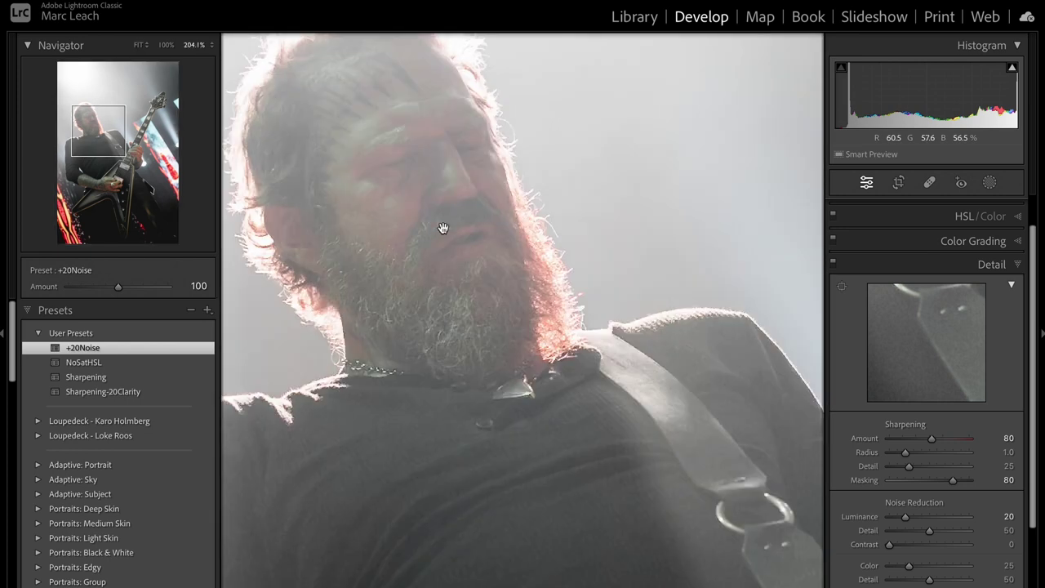
drag(464, 302, 381, 198)
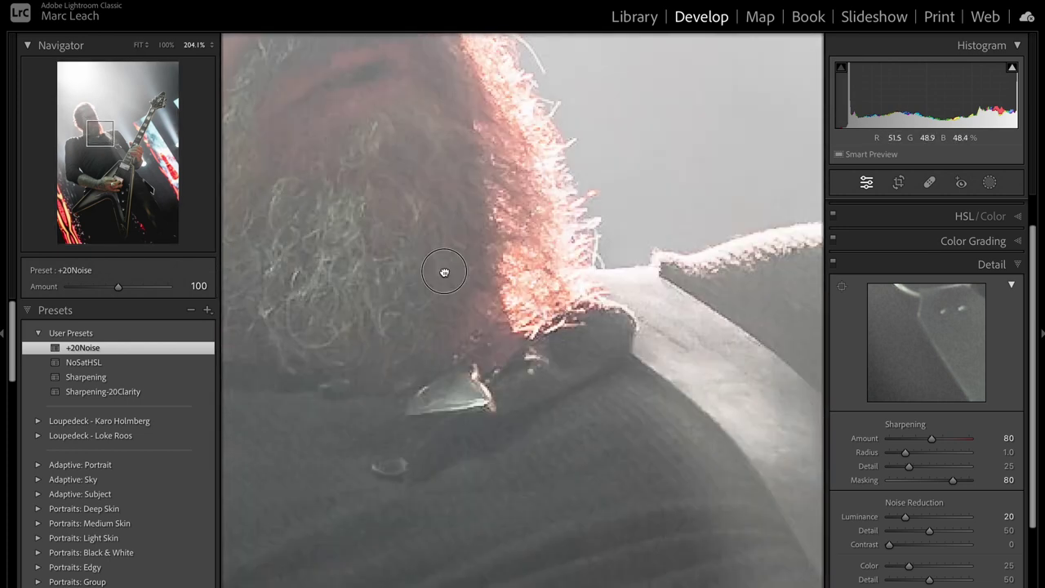
drag(443, 270, 401, 86)
drag(339, 226, 247, 323)
drag(378, 233, 329, 450)
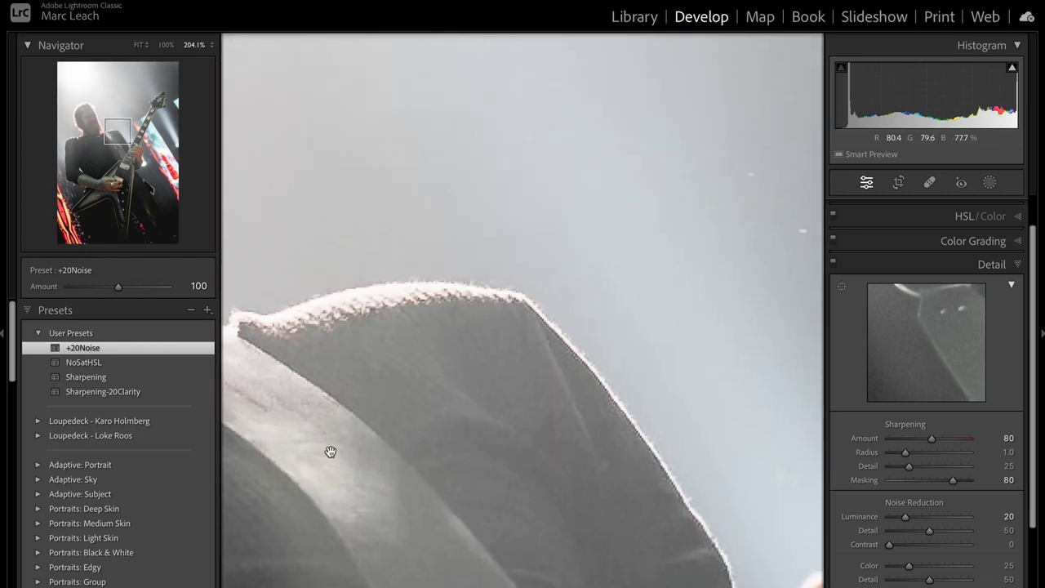
click(376, 256)
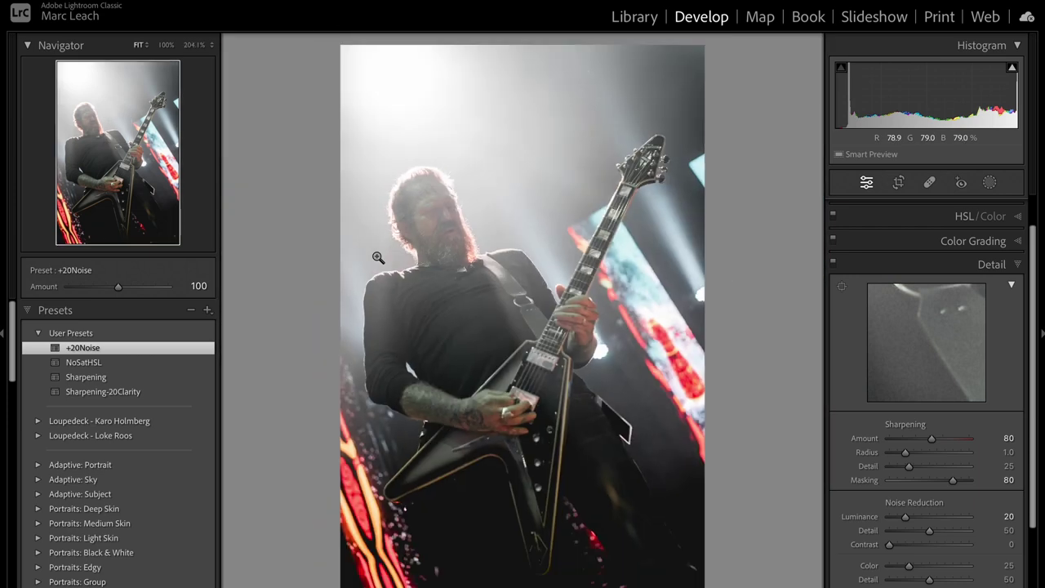
Step: Crop the photo to the 4 x 5 / 8 x 10 aspect ratio, moving the guitarist higher within the frame
click(891, 189)
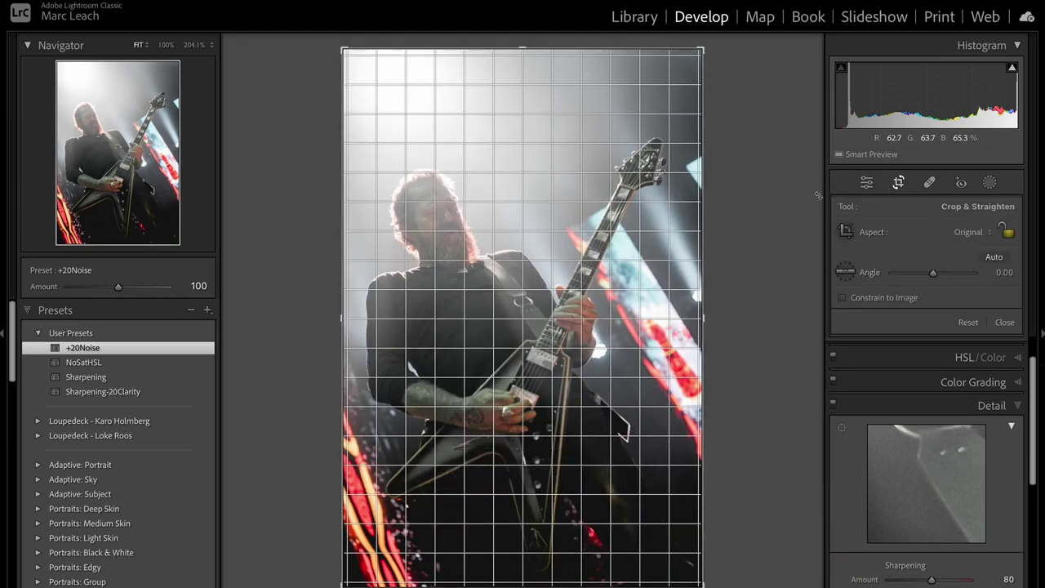
click(968, 235)
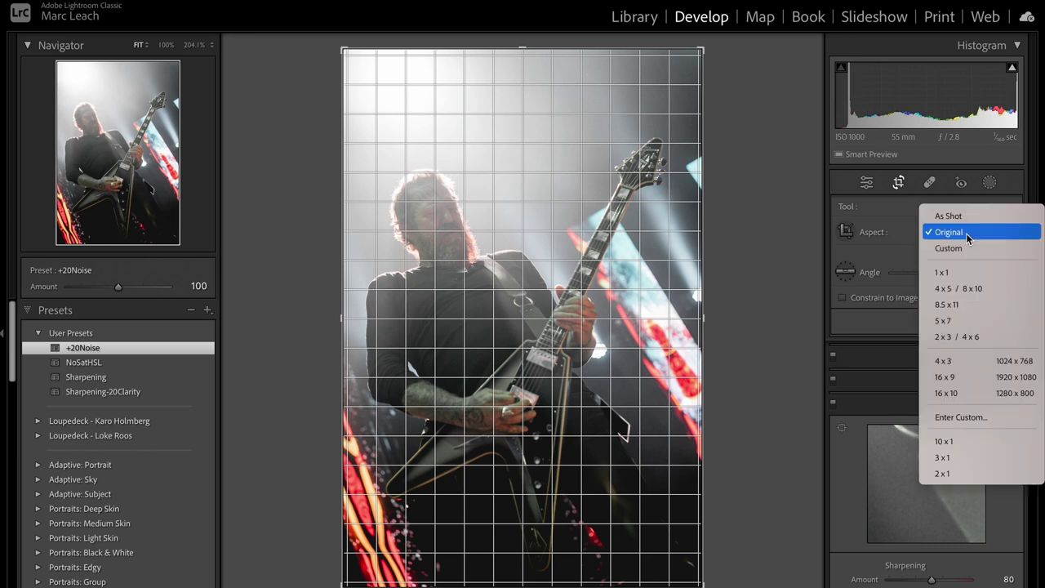
click(962, 288)
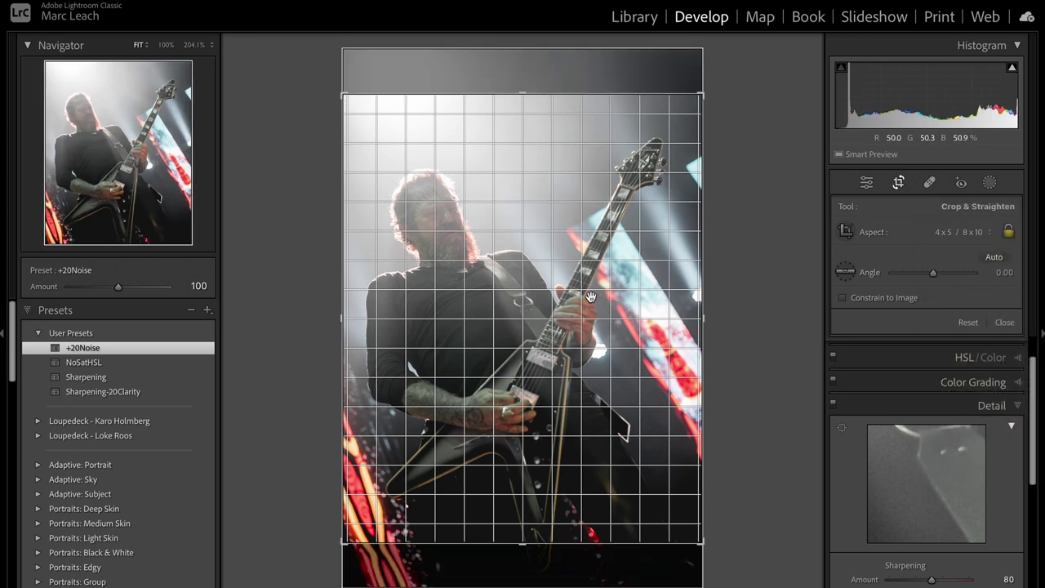
drag(588, 304, 587, 267)
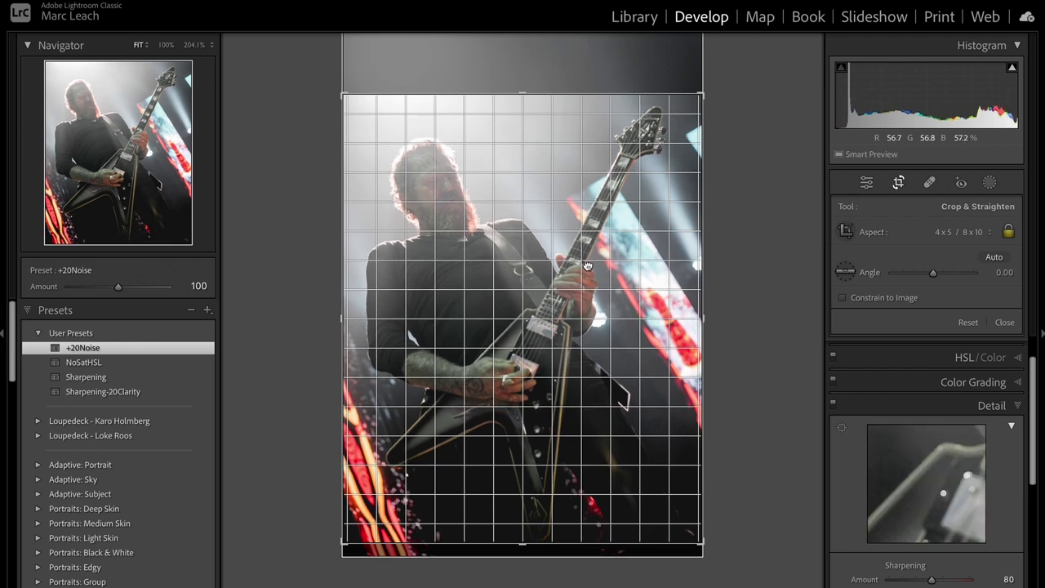
key(d)
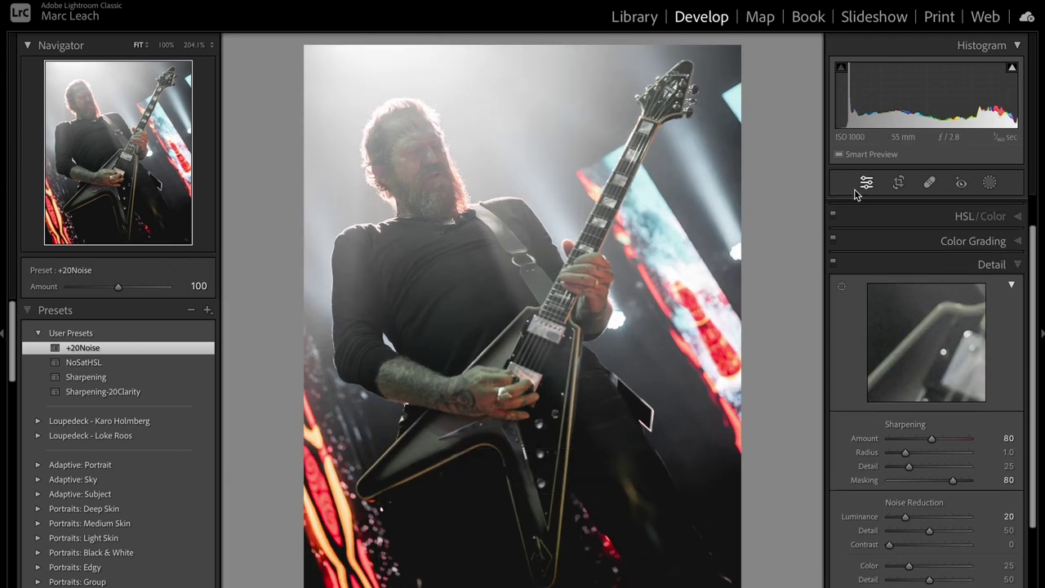
Step: Reopen the crop, nudge the photo slightly further up within the 4 x 5 frame and finish cropping
click(897, 182)
drag(545, 236, 545, 231)
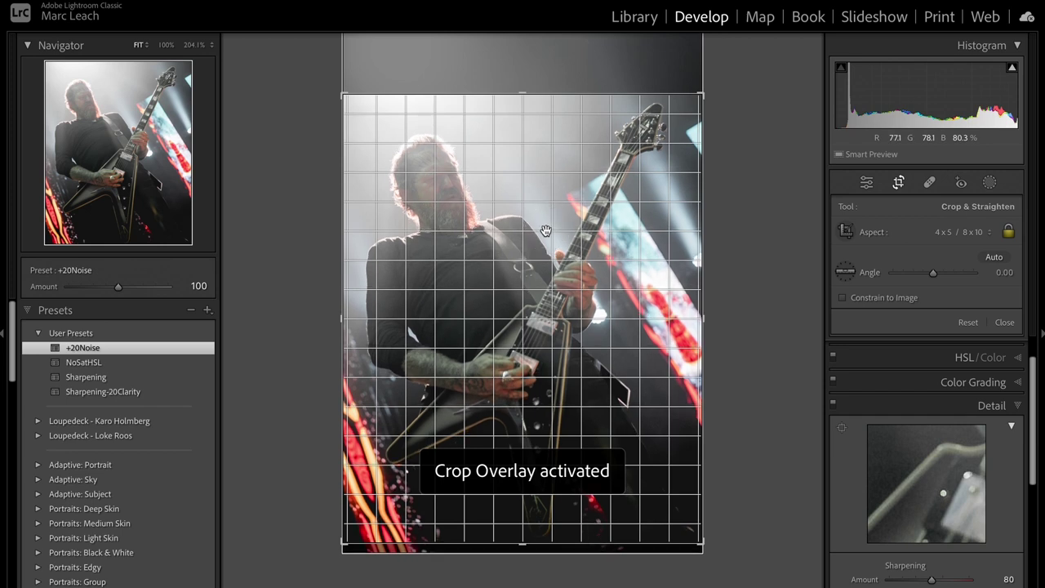
click(960, 237)
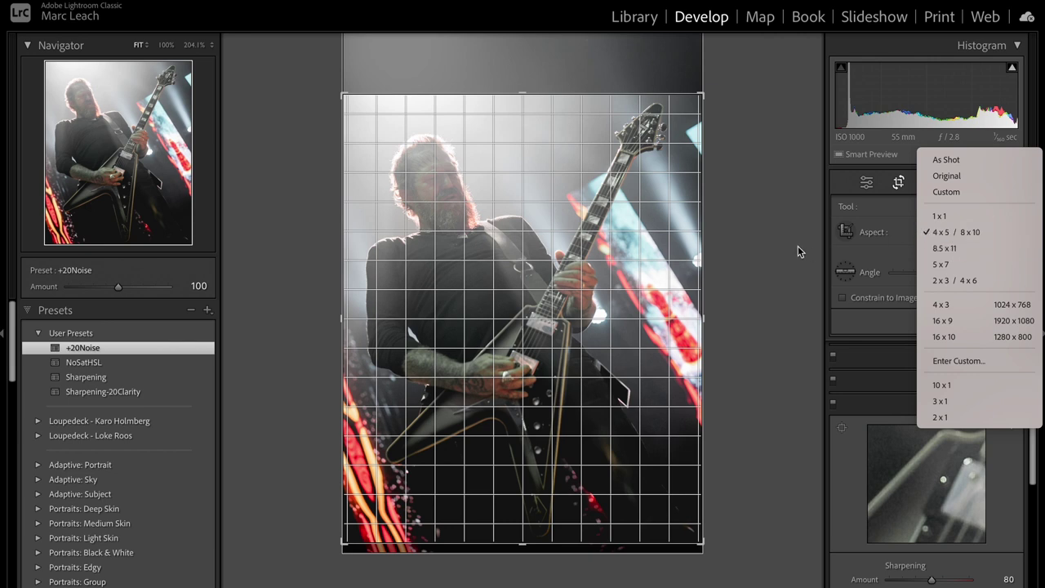
click(770, 253)
key(r)
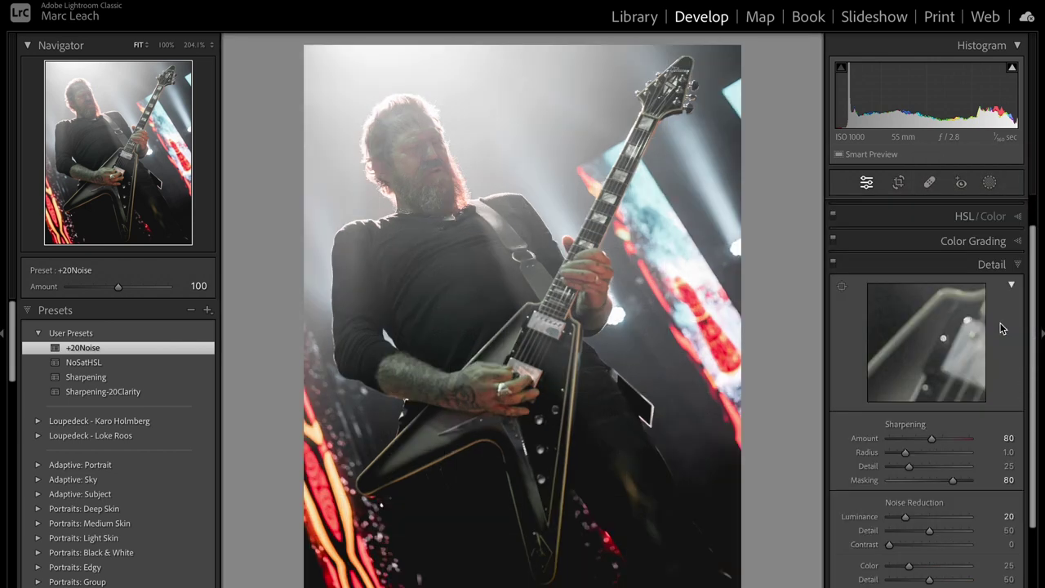
Step: Switch to the previously finished edit of the guitarist photo and examine its HSL saturation settings
key(ctrl+z)
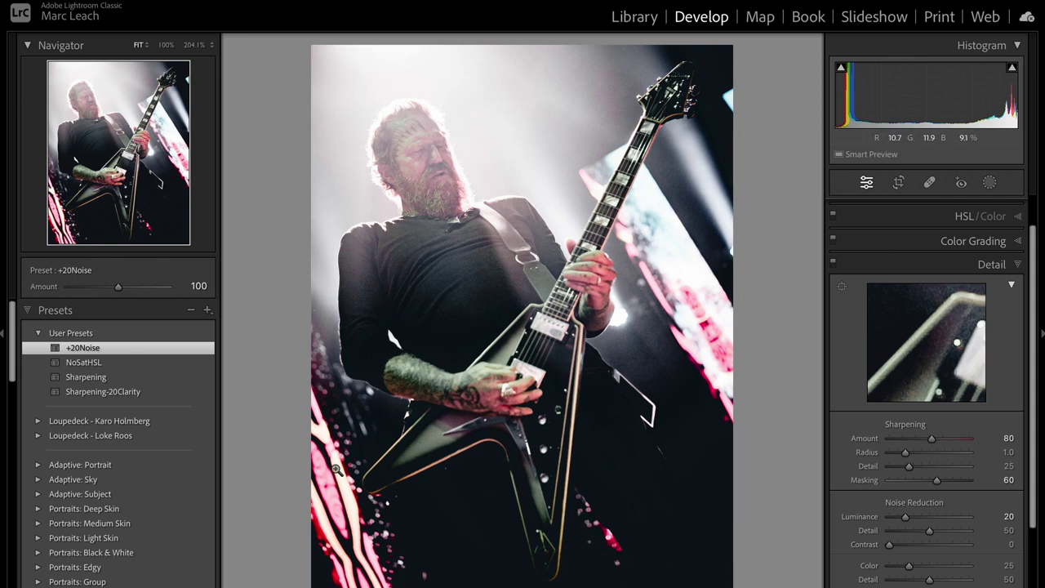
scroll(912, 318, up, 1)
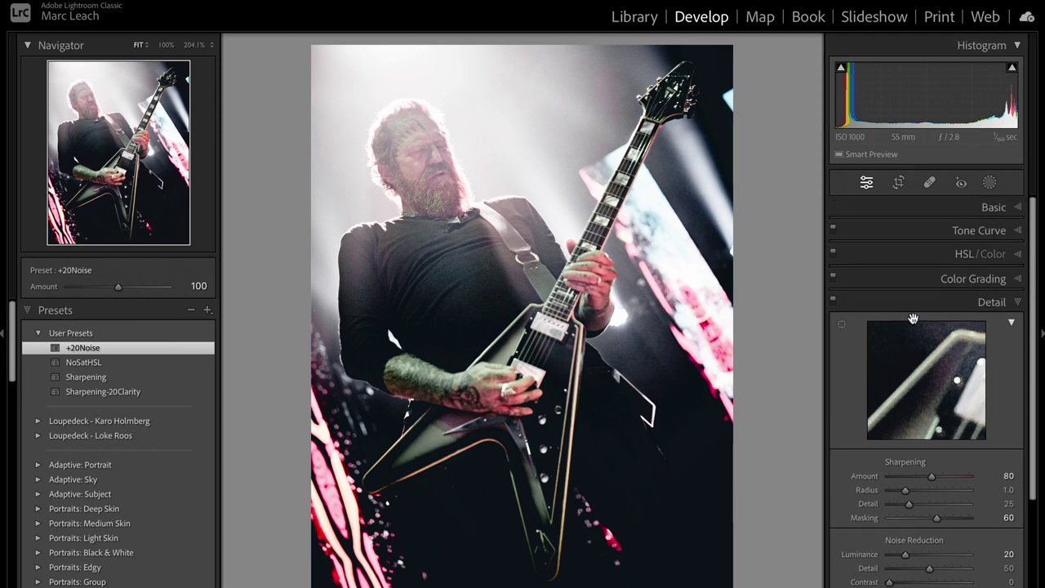
click(965, 255)
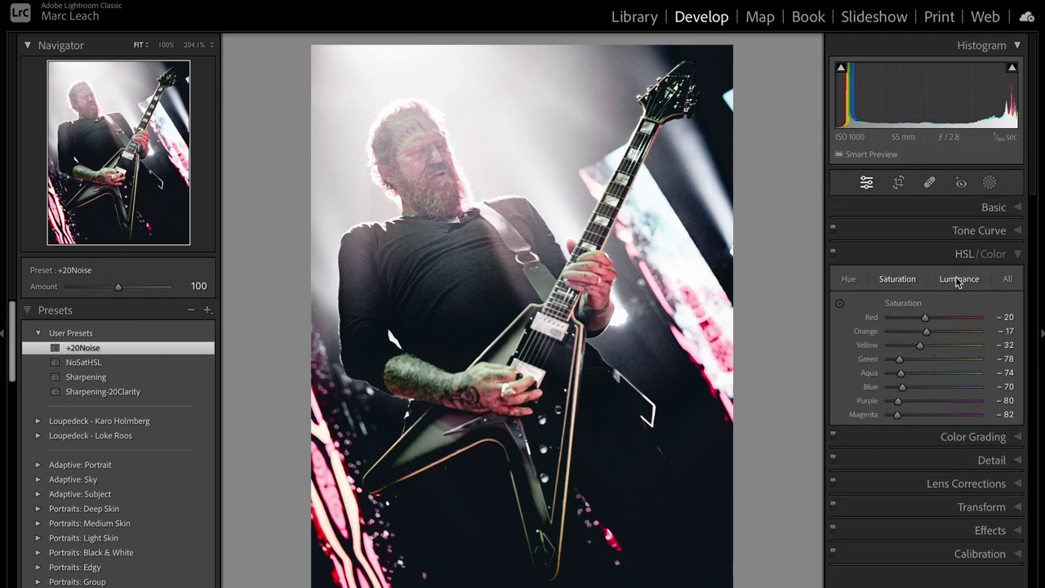
Step: Examine the finished guitarist edit's HSL hue and saturation values and its Calibration settings, and open its Basic adjustments
click(848, 279)
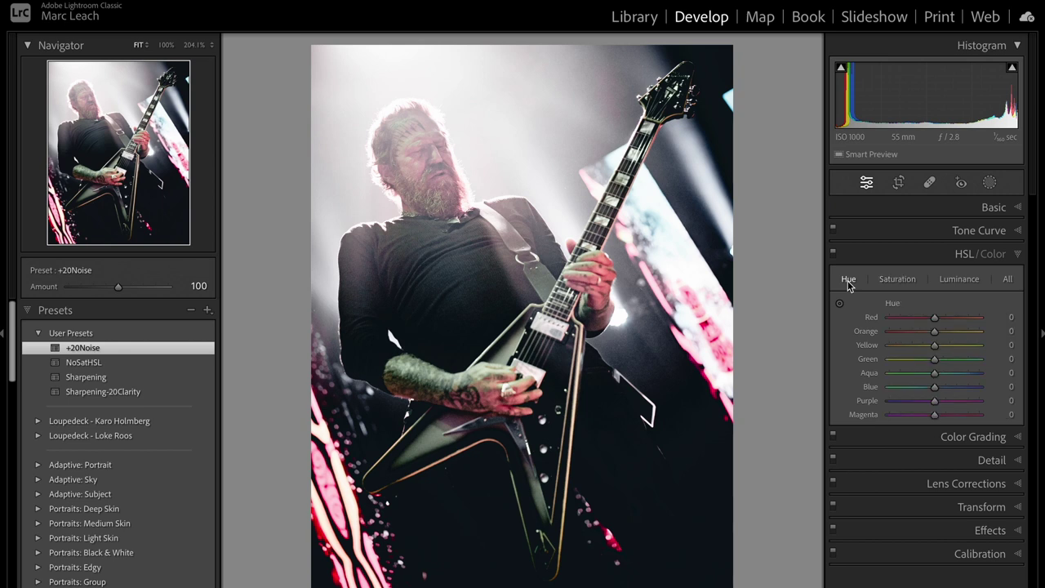
click(899, 279)
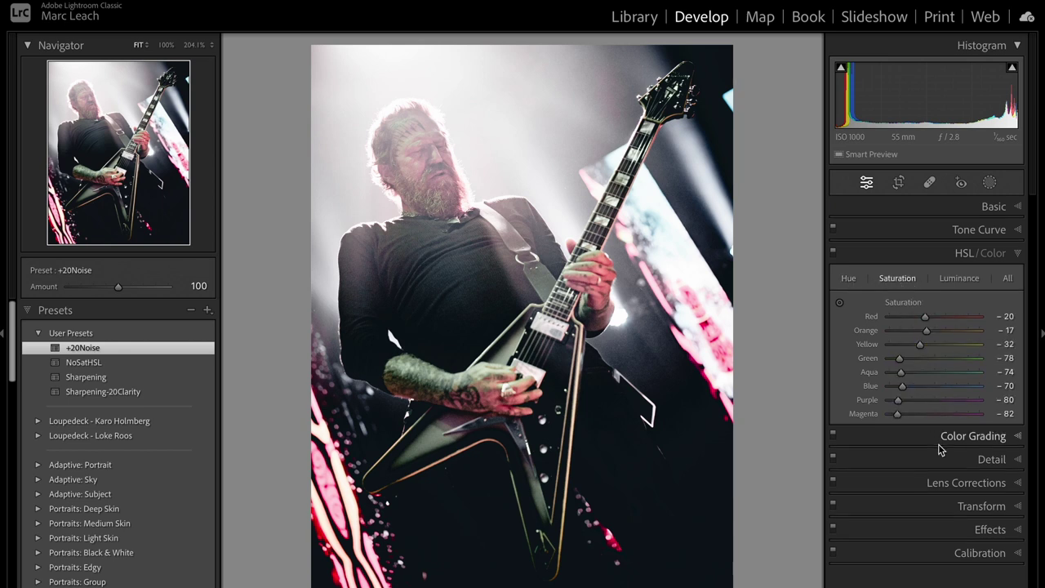
click(968, 553)
scroll(972, 490, up, 3)
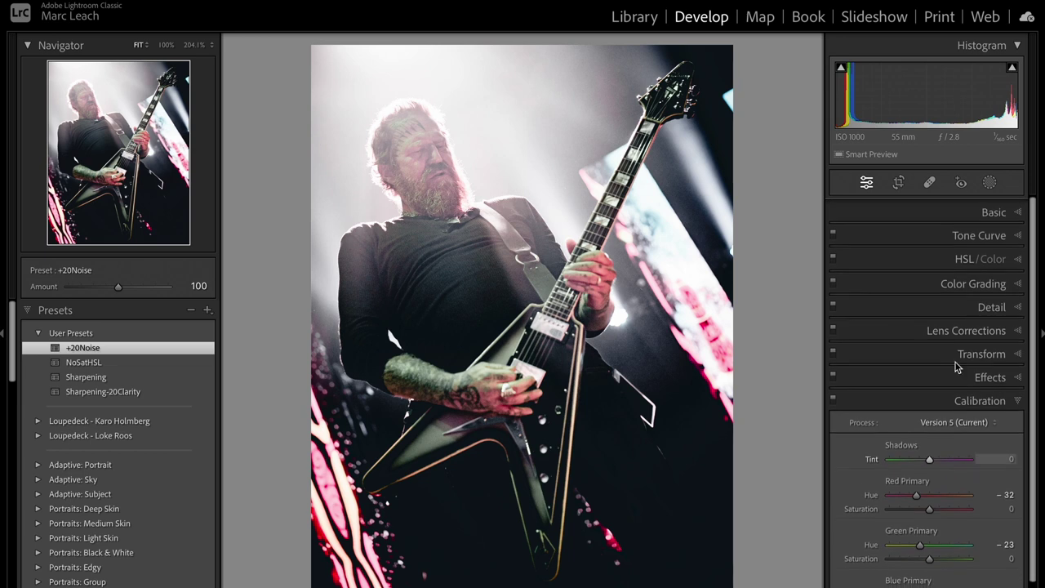
click(996, 209)
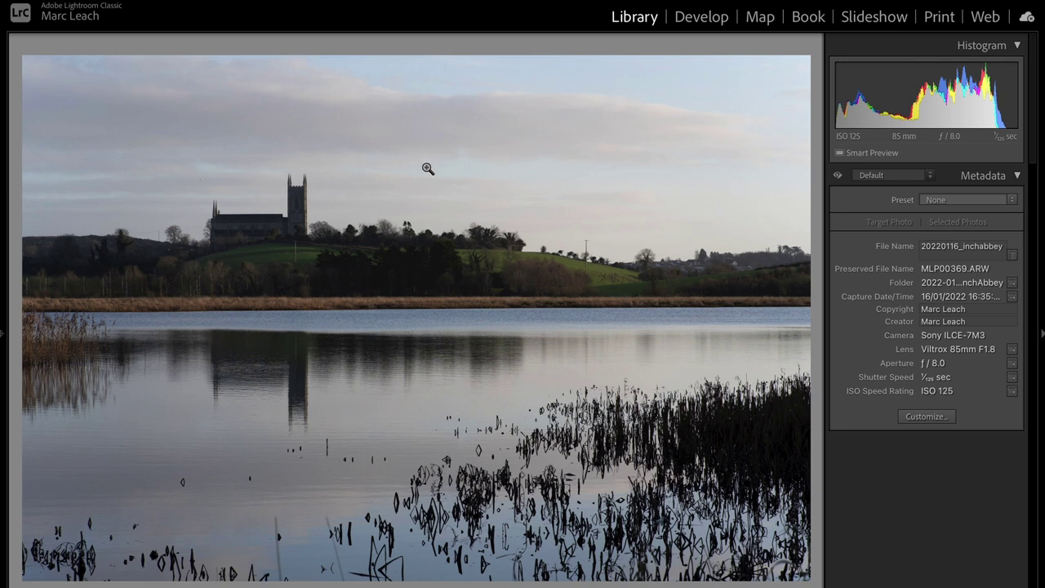
Step: Open the lakeside abbey photo for developing, apply automatic tone settings and raise Shadows to +100
key(d)
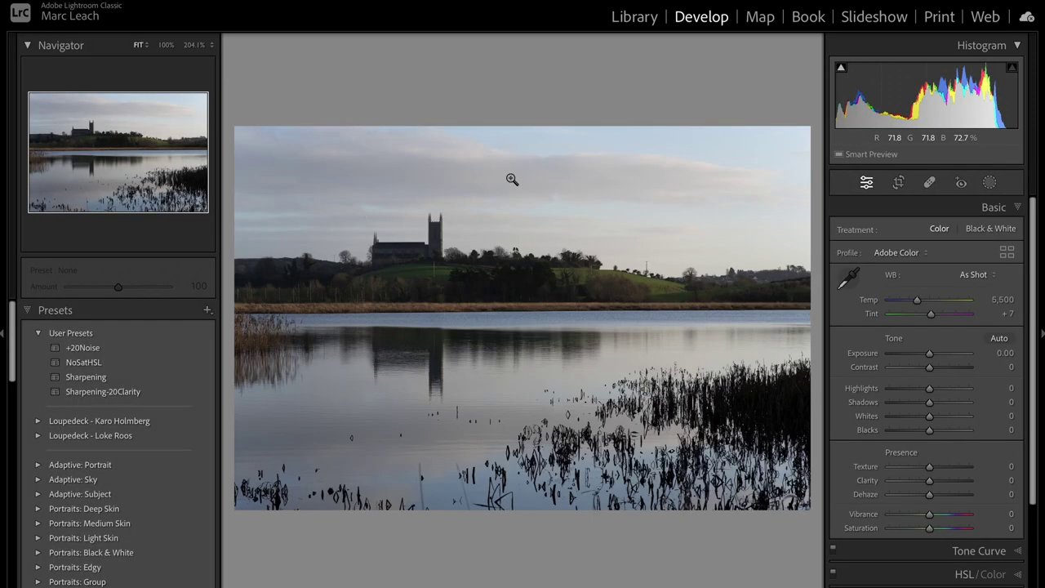
key(ctrl+u)
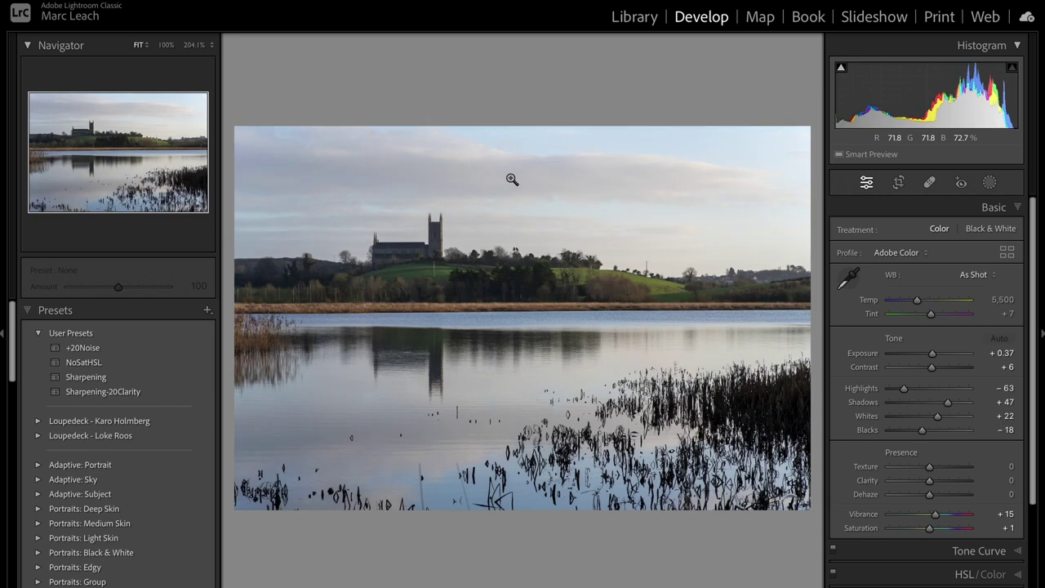
key(shift+equal)
key(shift+equal)
key(shift+equal)
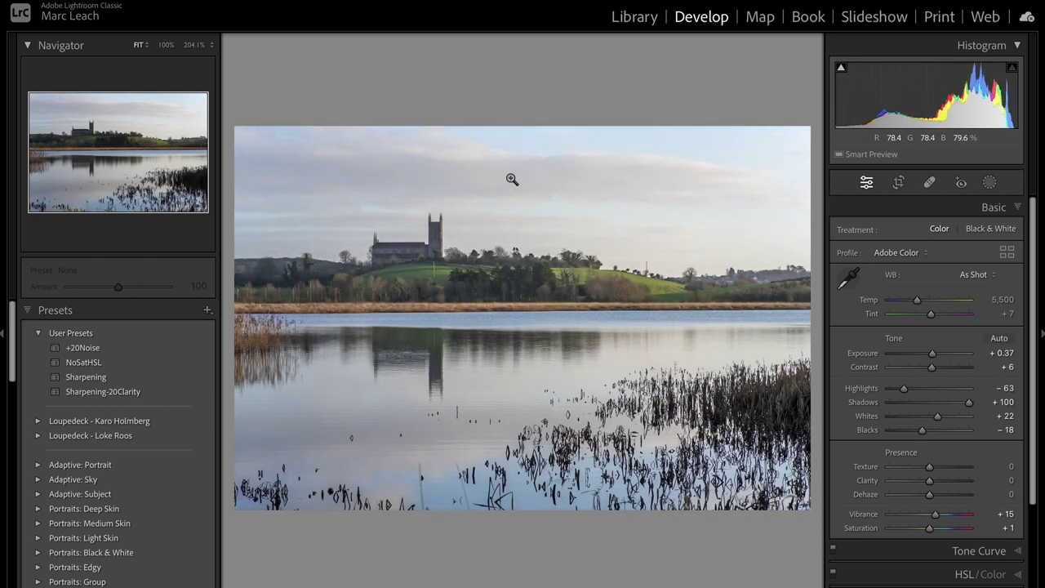
Step: Lower the abbey photo's Highlights to -100, set Contrast to +27 and lower Blacks to -52
key(minus)
key(comma)
key(shift+minus)
key(shift+minus)
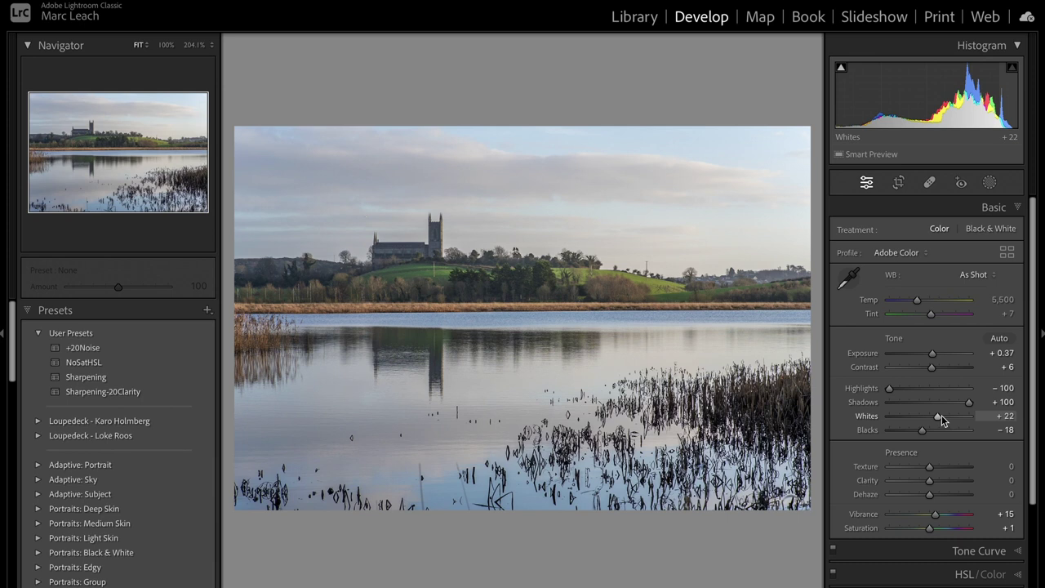
drag(931, 366, 938, 367)
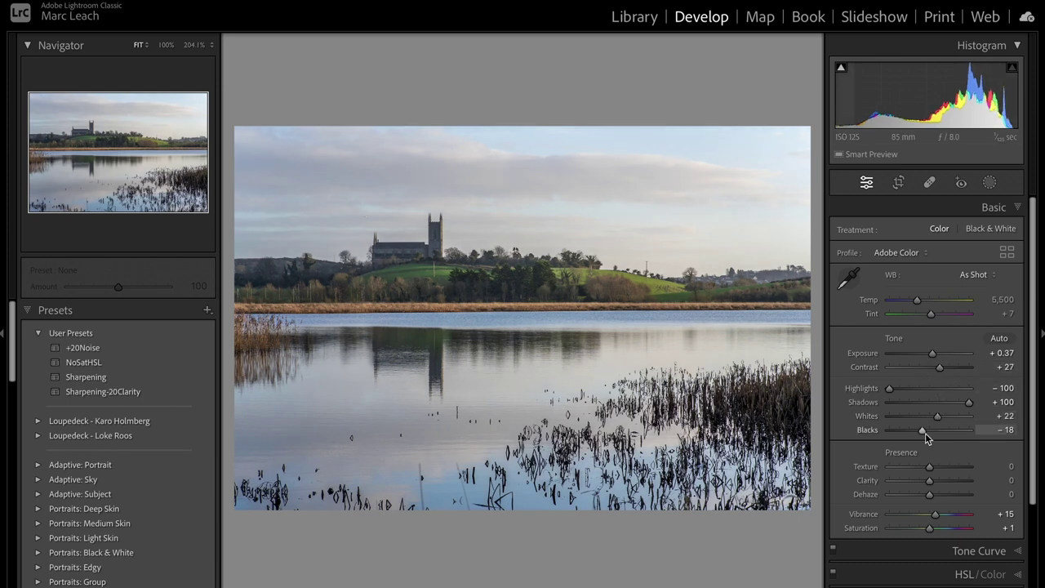
drag(921, 432, 911, 437)
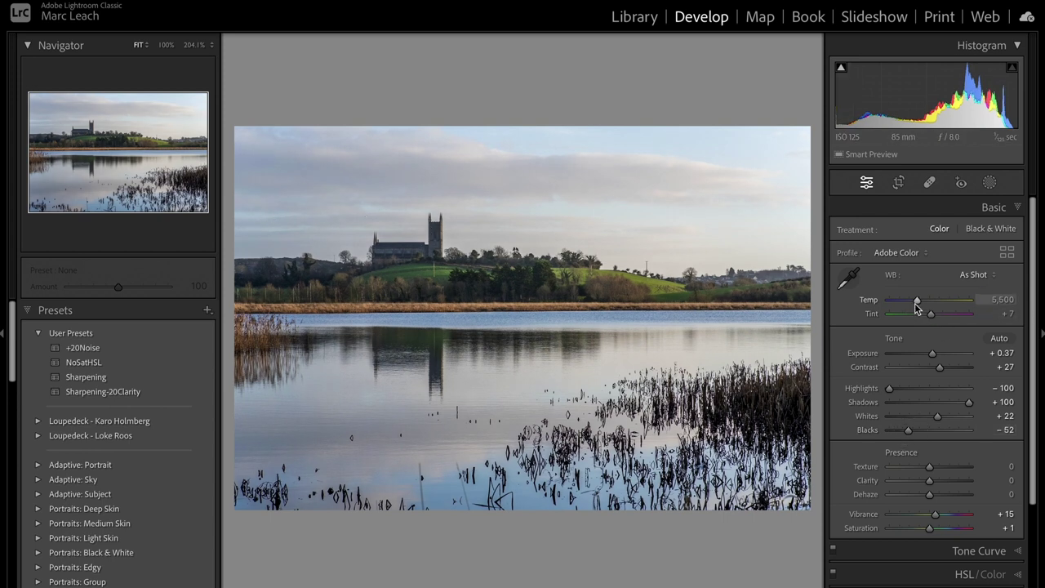
Step: Warm the abbey photo's white balance to a Temp of 6,156 and hide the navigator and presets to enlarge the photo
scroll(915, 304, up, 5)
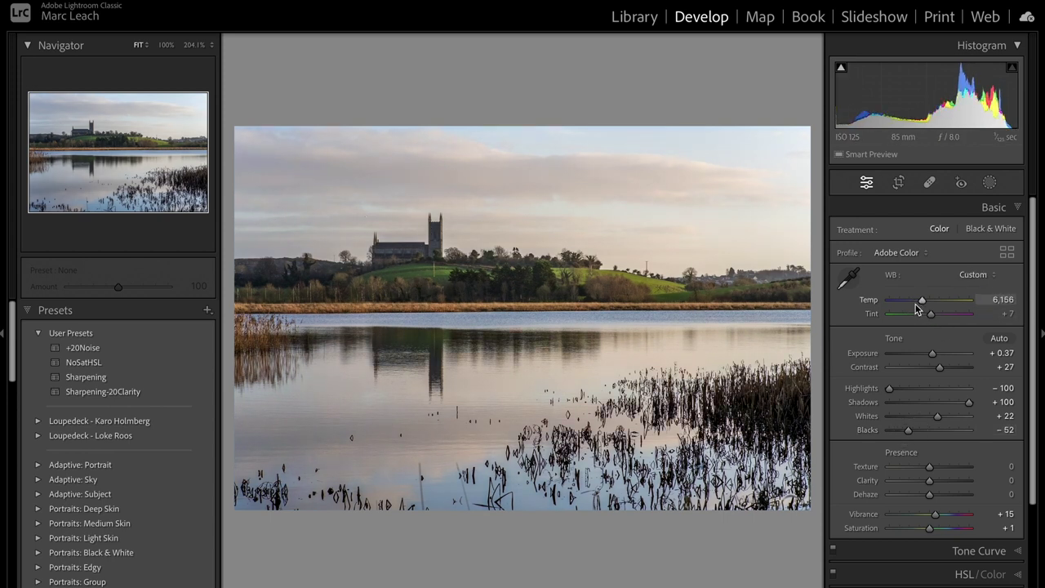
scroll(916, 307, down, 1)
scroll(915, 308, down, 1)
scroll(916, 307, up, 1)
click(2, 357)
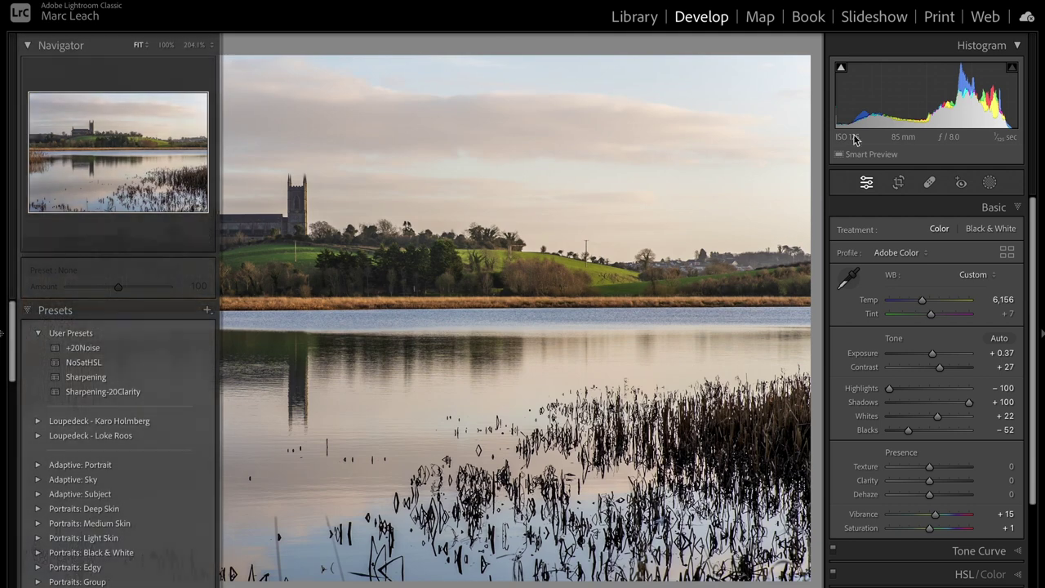
Step: Crop the abbey photo to the 16 x 10 aspect ratio, rotate it slightly clockwise and shift it a little down within the frame
click(898, 182)
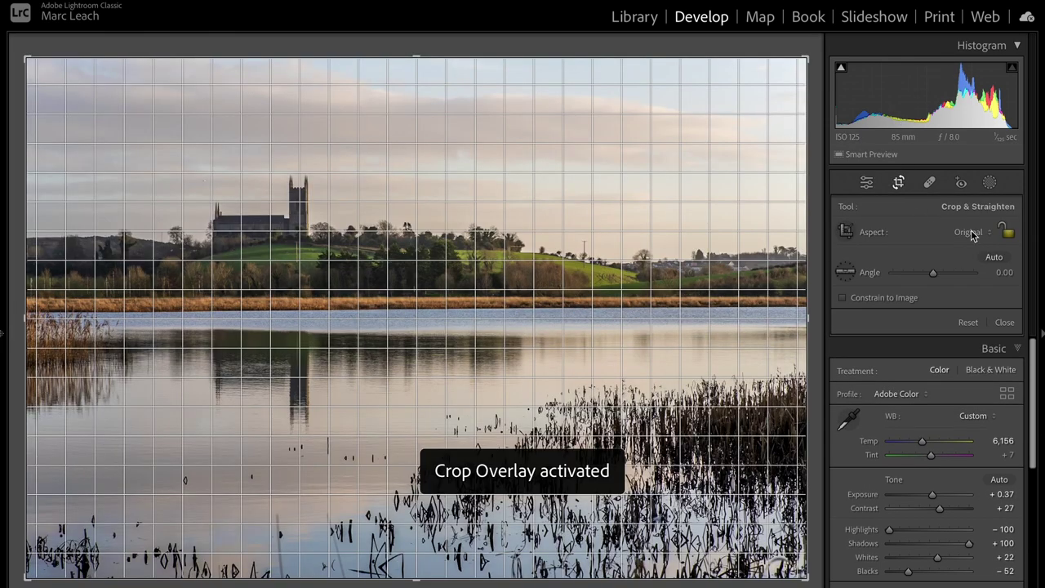
click(971, 235)
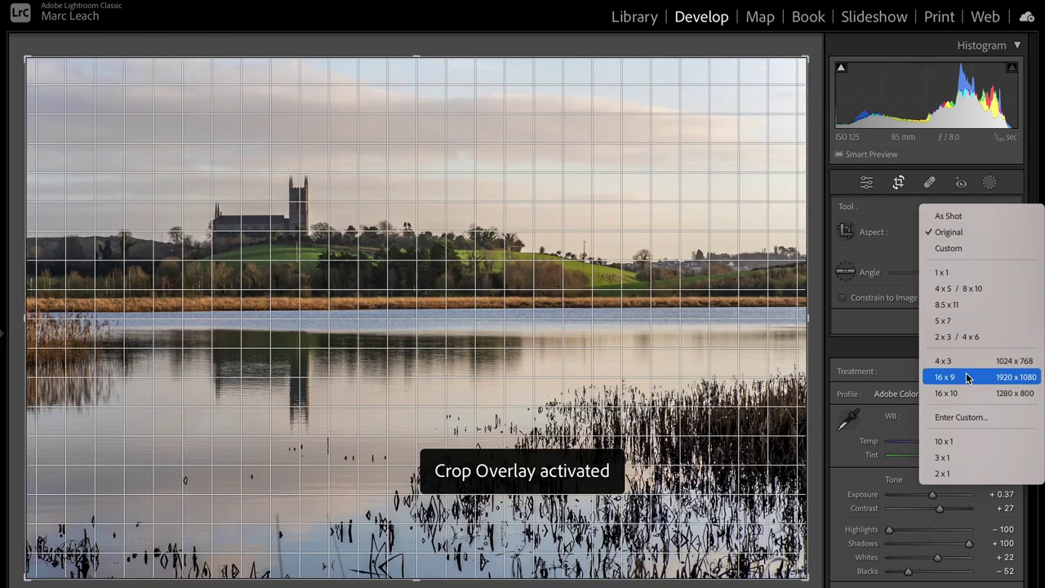
click(967, 377)
click(976, 237)
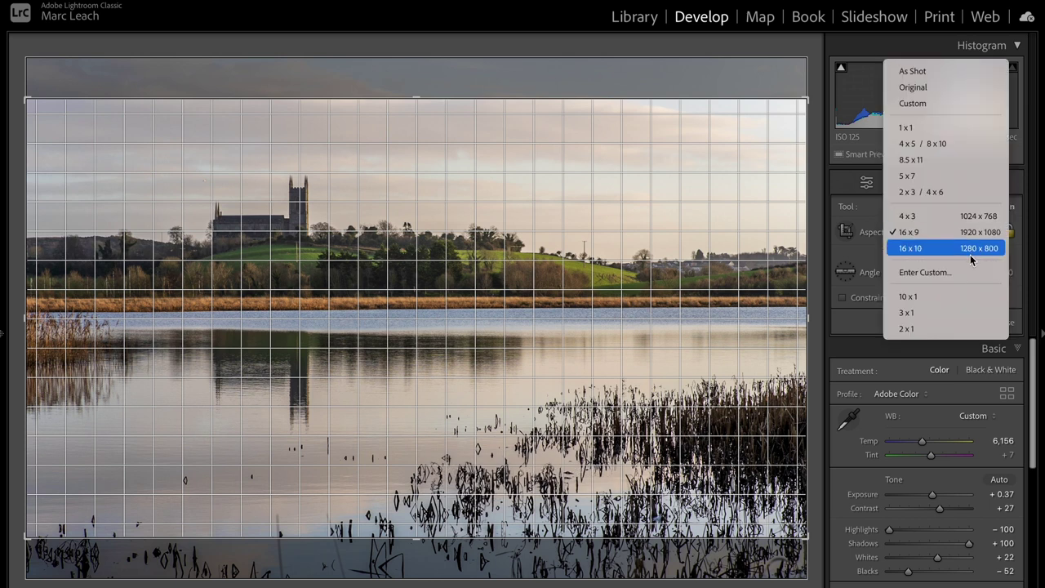
click(970, 254)
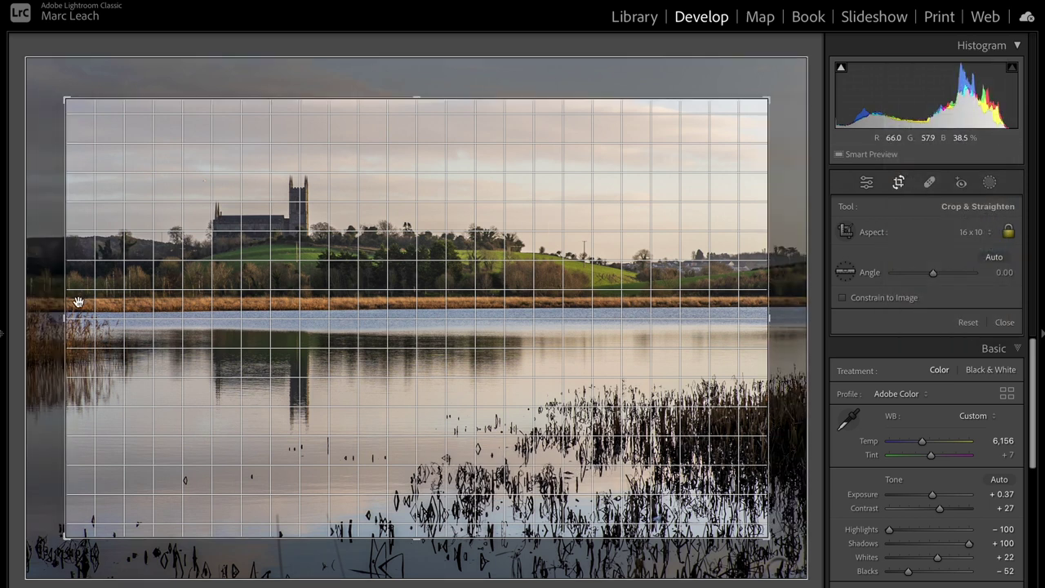
mouse_move(564, 233)
mouse_down()
mouse_move(556, 237)
mouse_move(568, 241)
mouse_up()
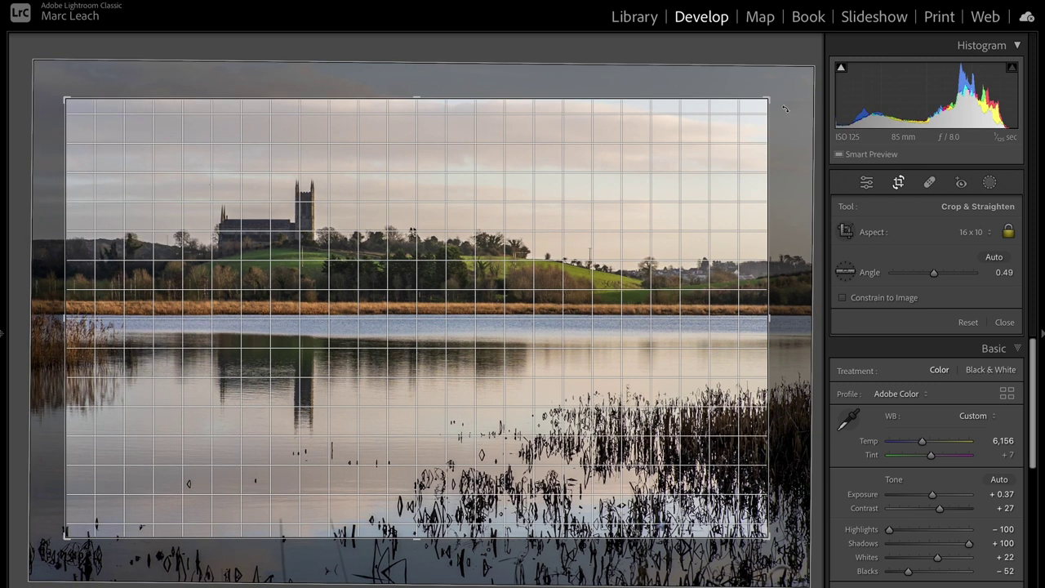
key(d)
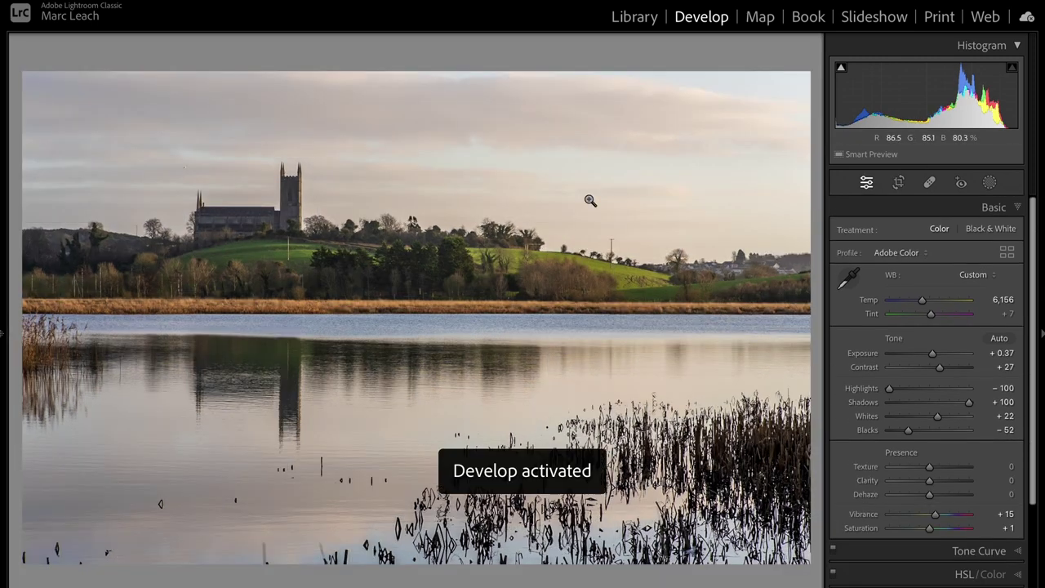
Step: Reopen the crop, set the rotation angle to 0.14, move the photo slightly down within the frame and finish cropping
click(897, 182)
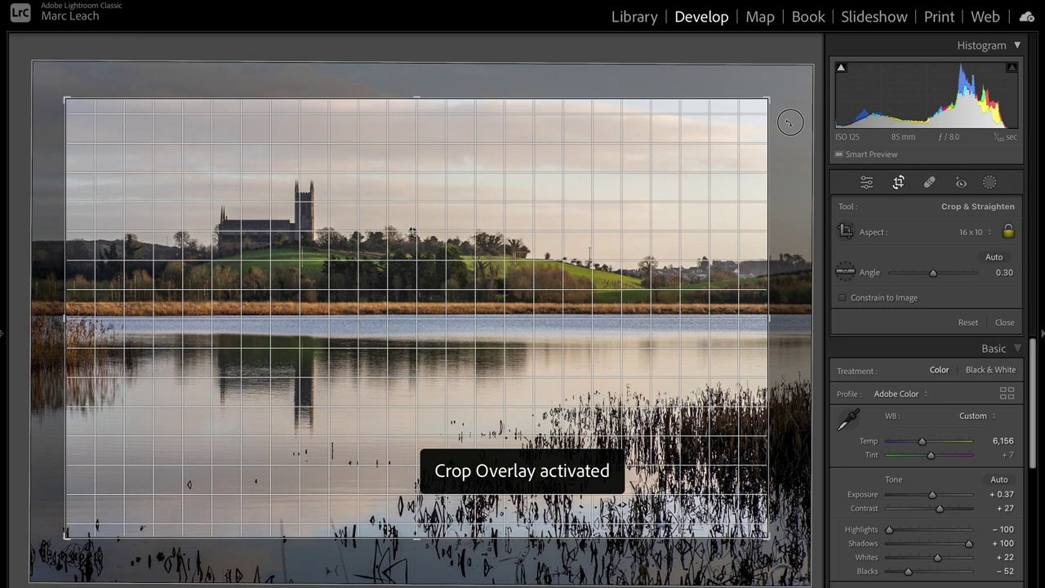
drag(788, 122, 788, 117)
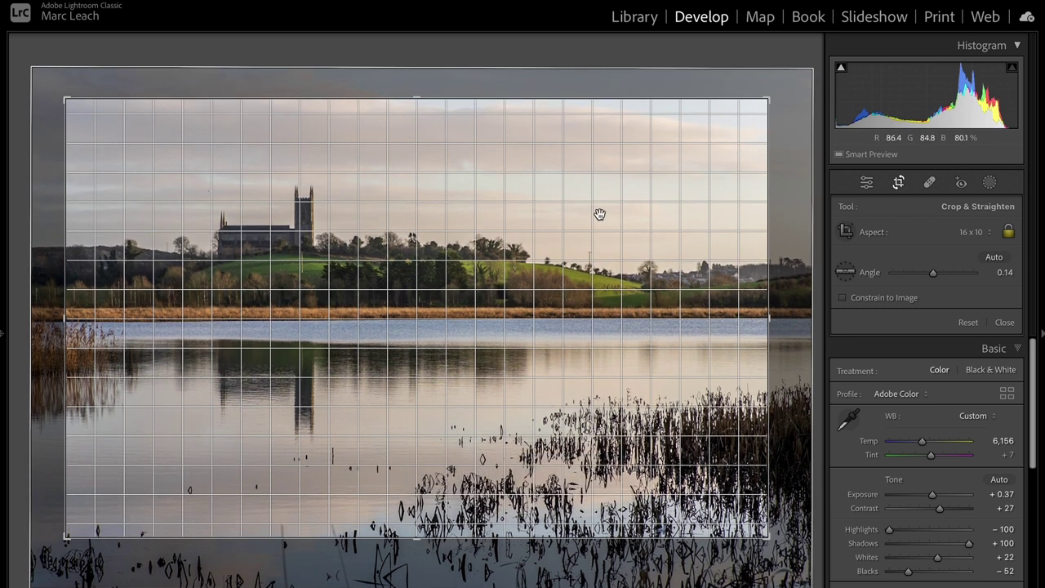
key(d)
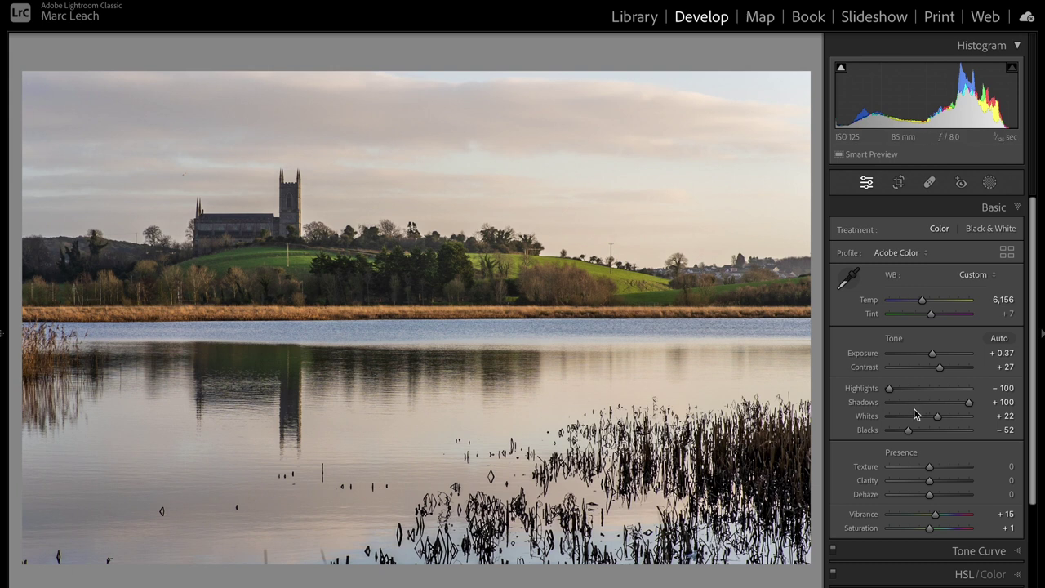
Step: Shape the tone curve by moving the black point slightly inward and up, and raise a highlight point to input 190, output 207
click(974, 554)
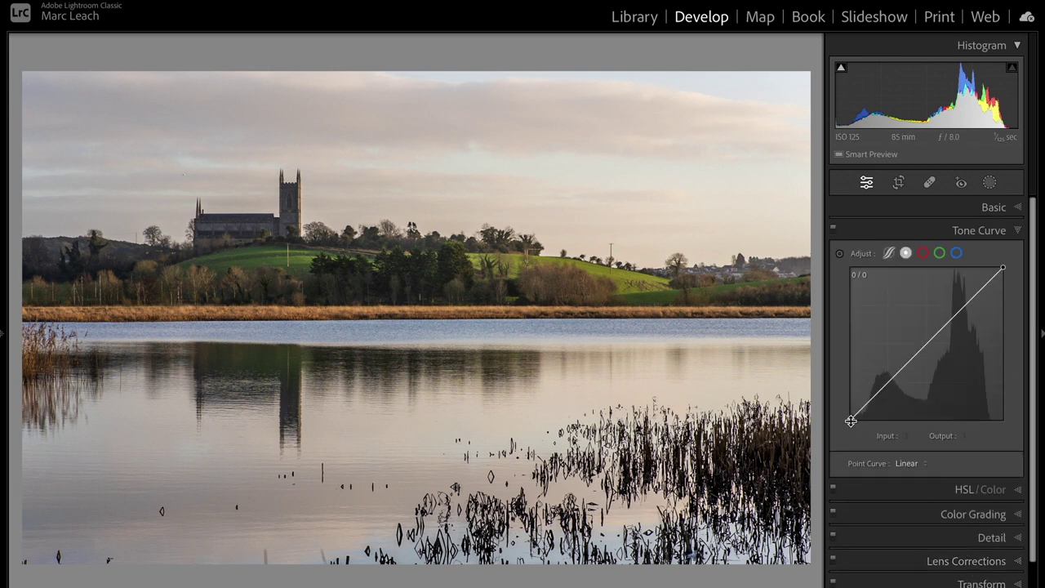
drag(851, 419, 863, 413)
drag(952, 317, 965, 296)
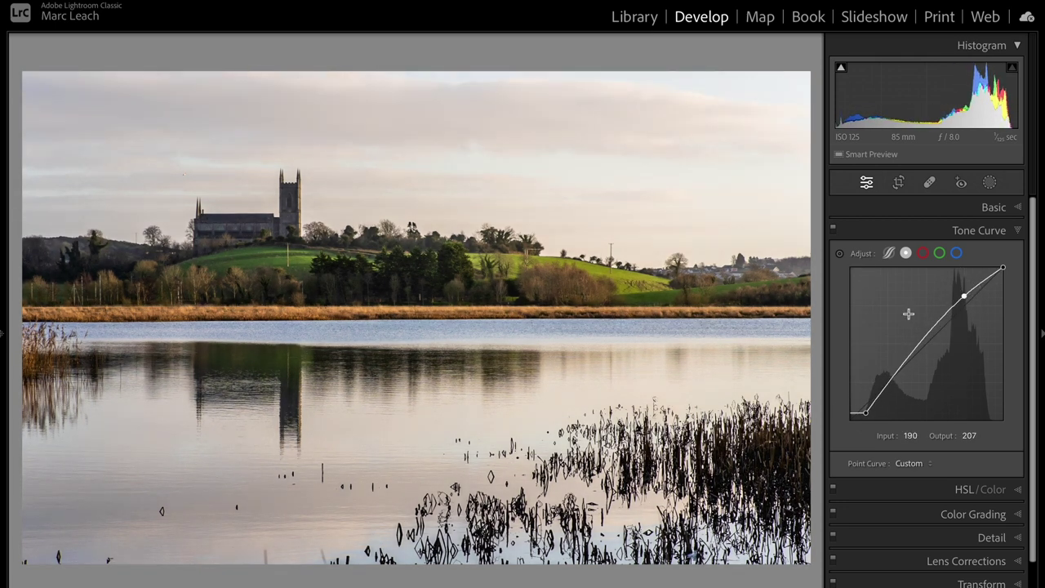
Step: Add a post-crop vignette with Amount -22, Midpoint 0, Roundness +100 and Feather 100
scroll(979, 490, down, 2)
click(990, 562)
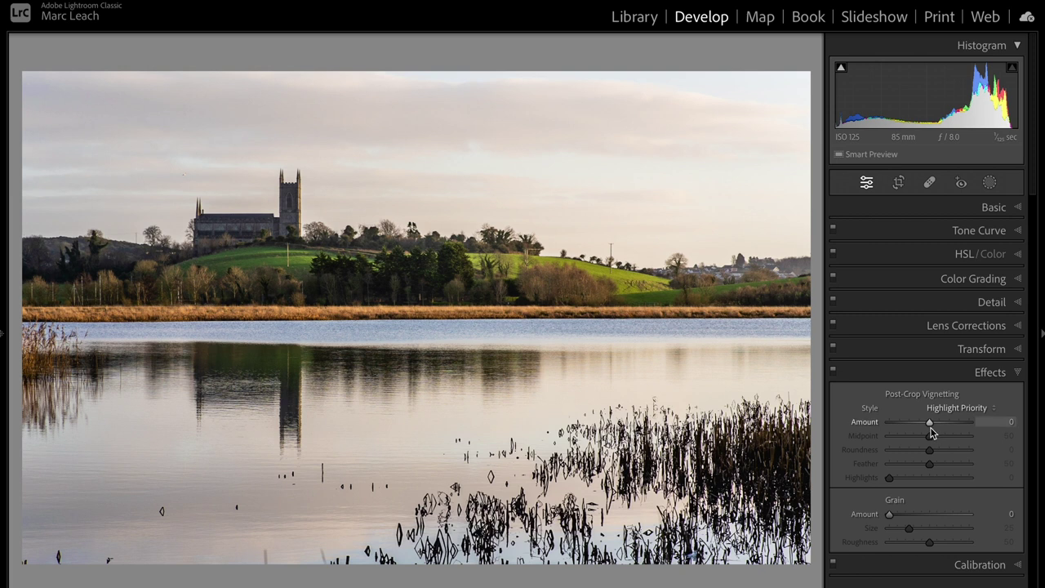
drag(931, 430, 1007, 459)
drag(930, 463, 1013, 460)
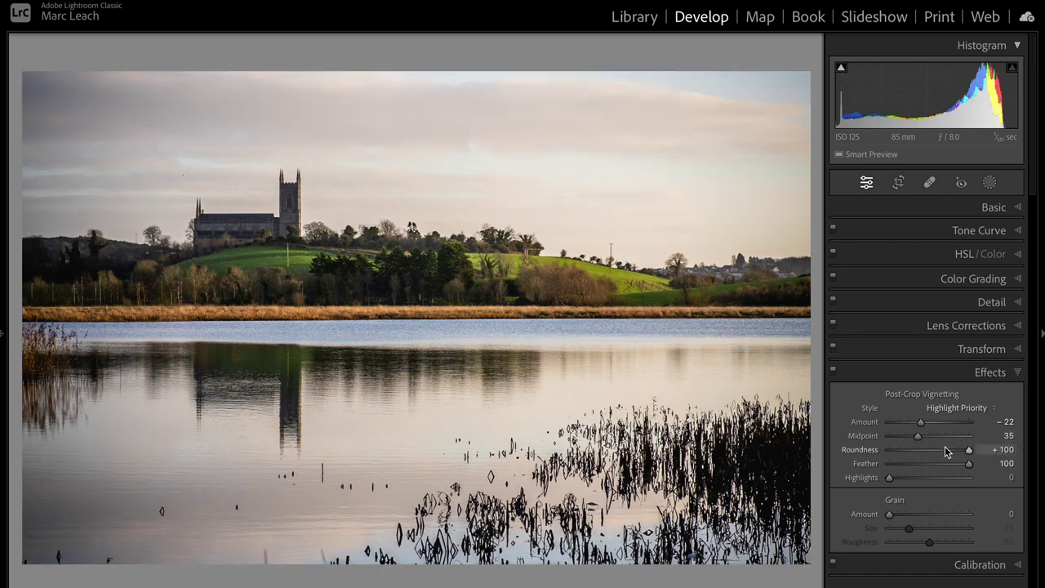
drag(918, 435, 891, 441)
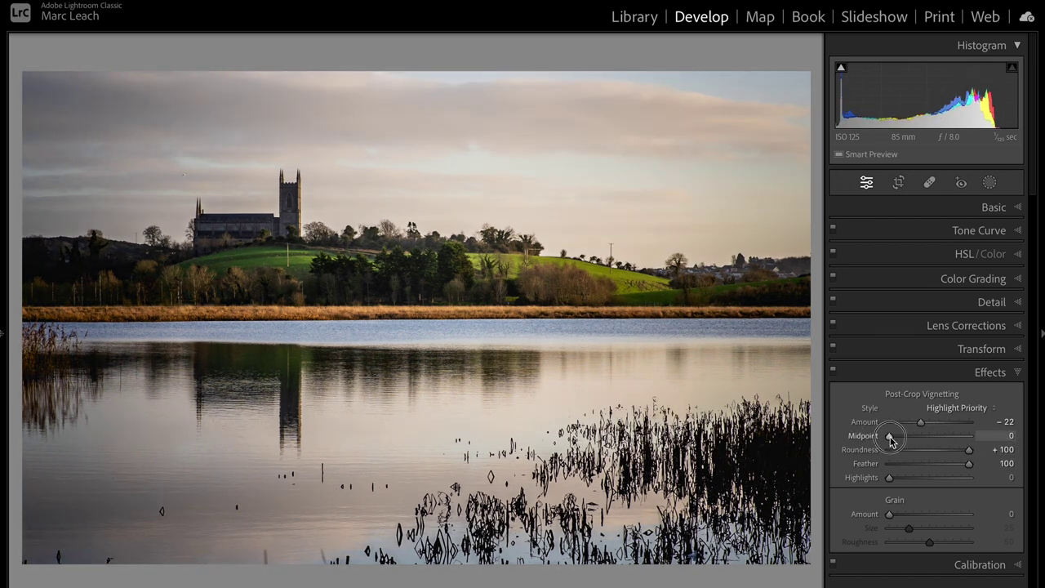
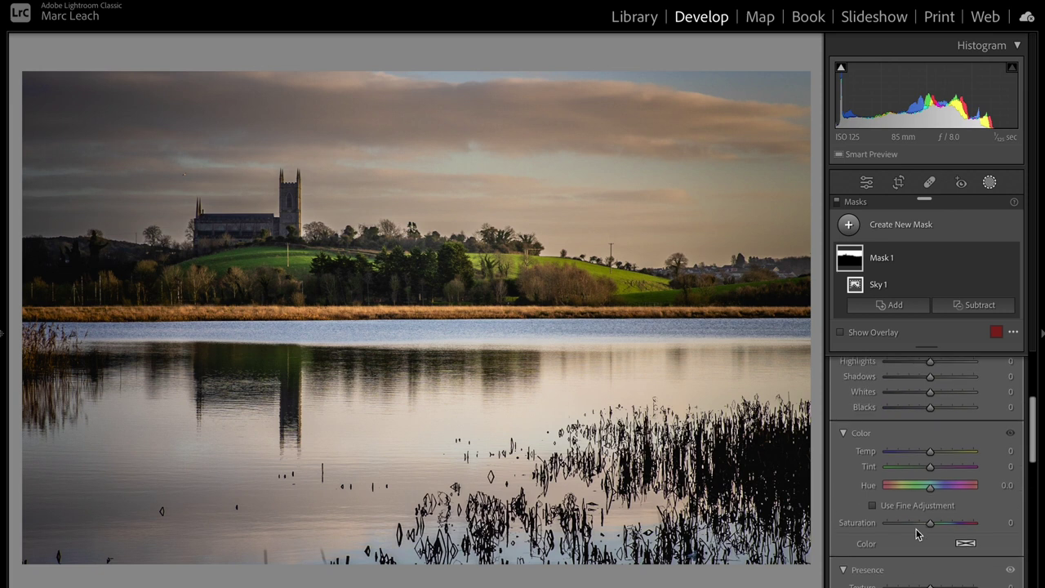
Step: Set the sky mask's Temp to 2 and leave masking
drag(927, 500, 927, 502)
scroll(926, 501, down, 15)
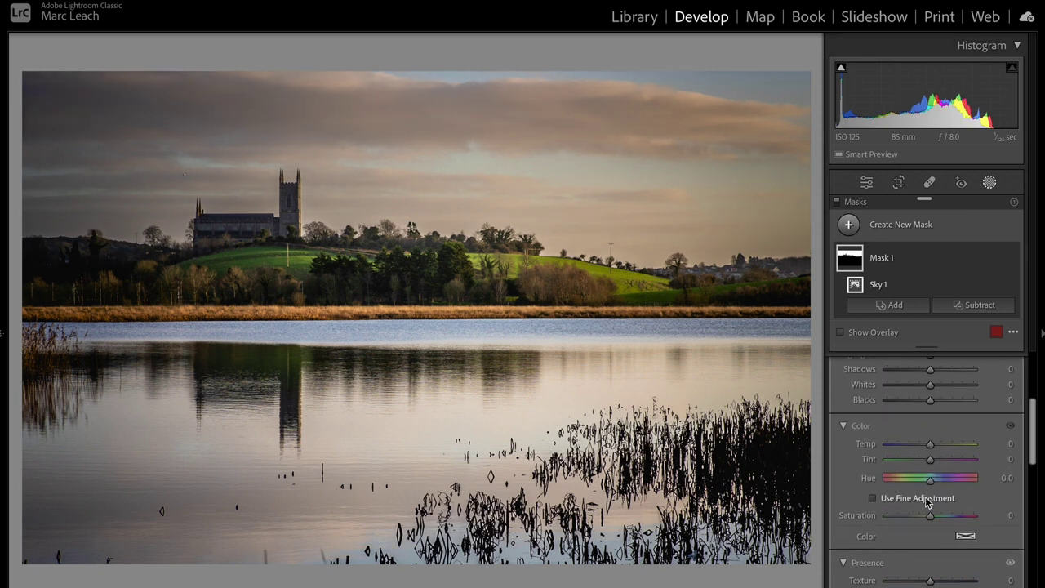
scroll(927, 502, up, 3)
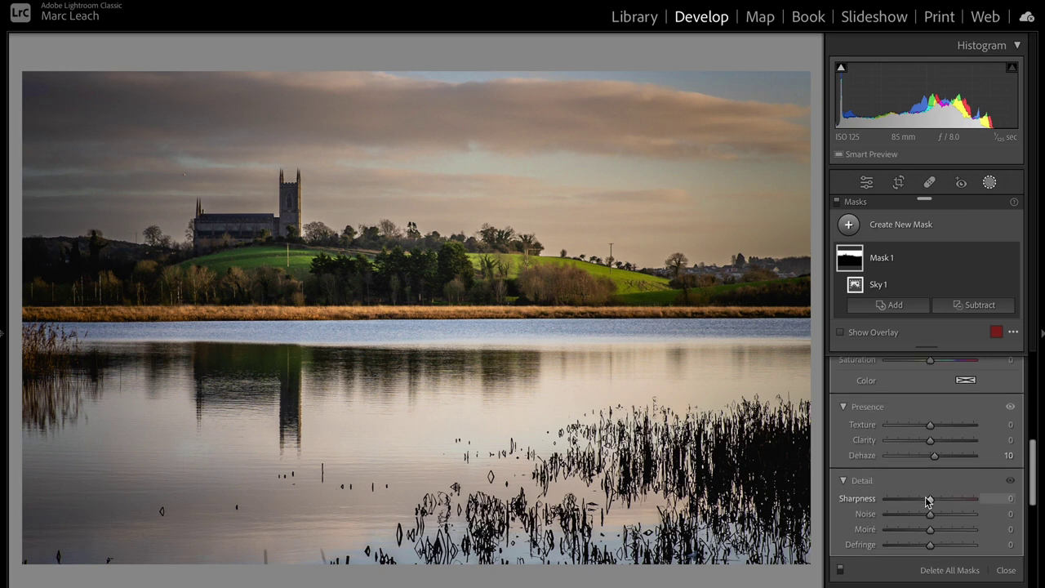
scroll(927, 500, up, 6)
scroll(928, 446, up, 2)
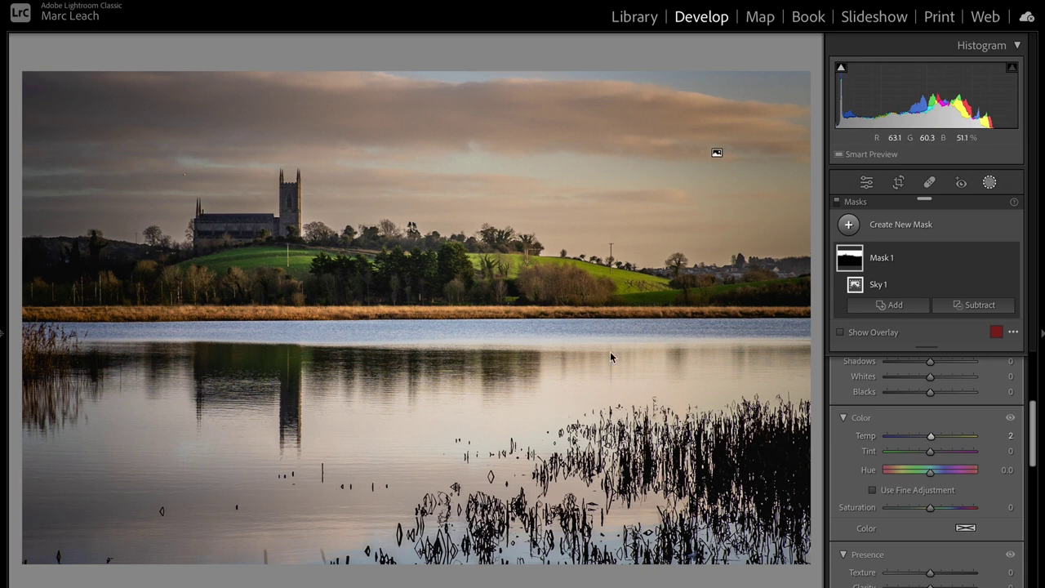
key(d)
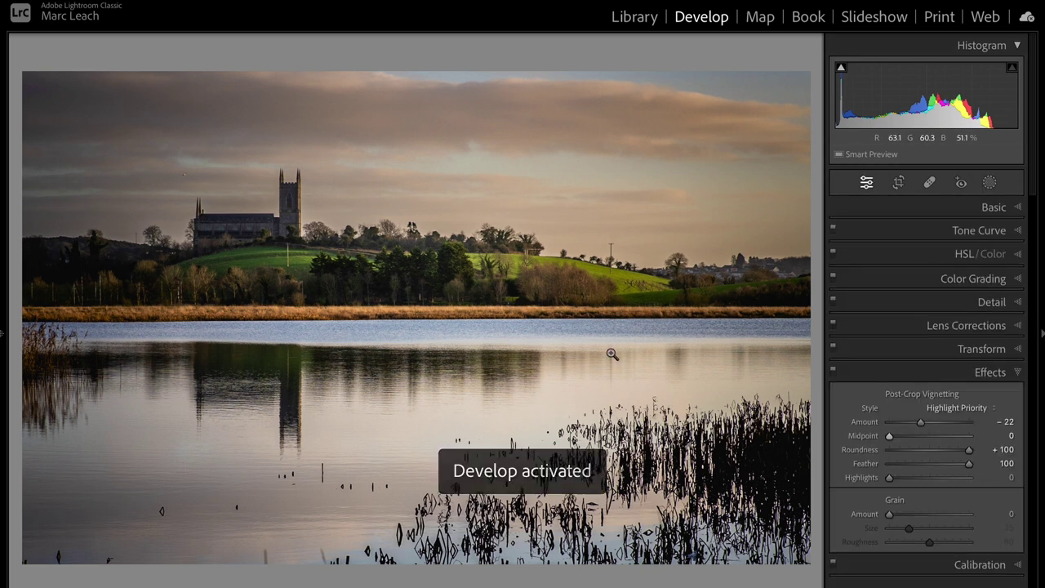
Step: Show the masks, switch to the finished abbey edit, inspect its mask pins and view the photo enlarged without the side panels
key(shift+w)
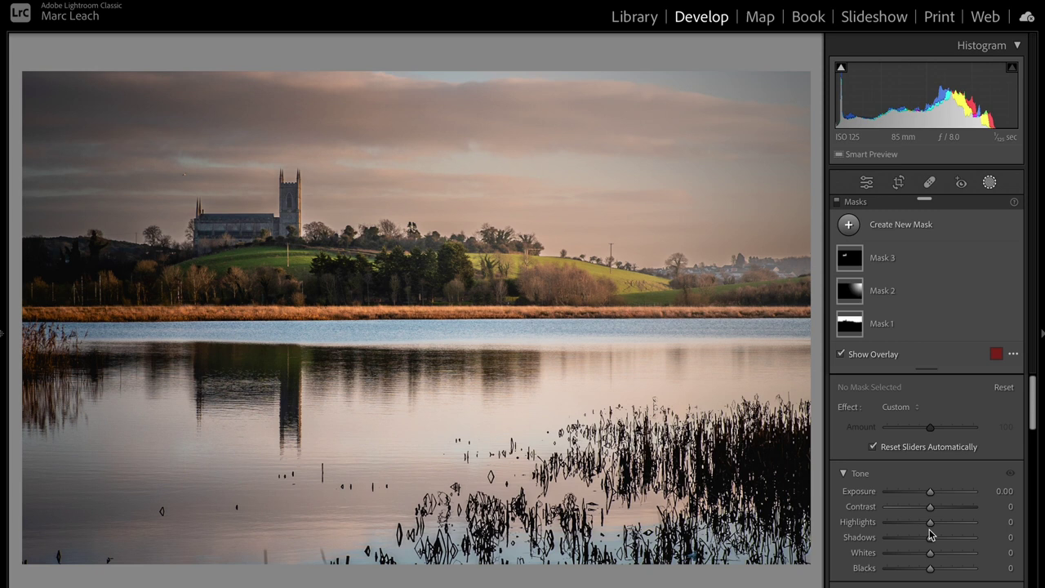
key(Right)
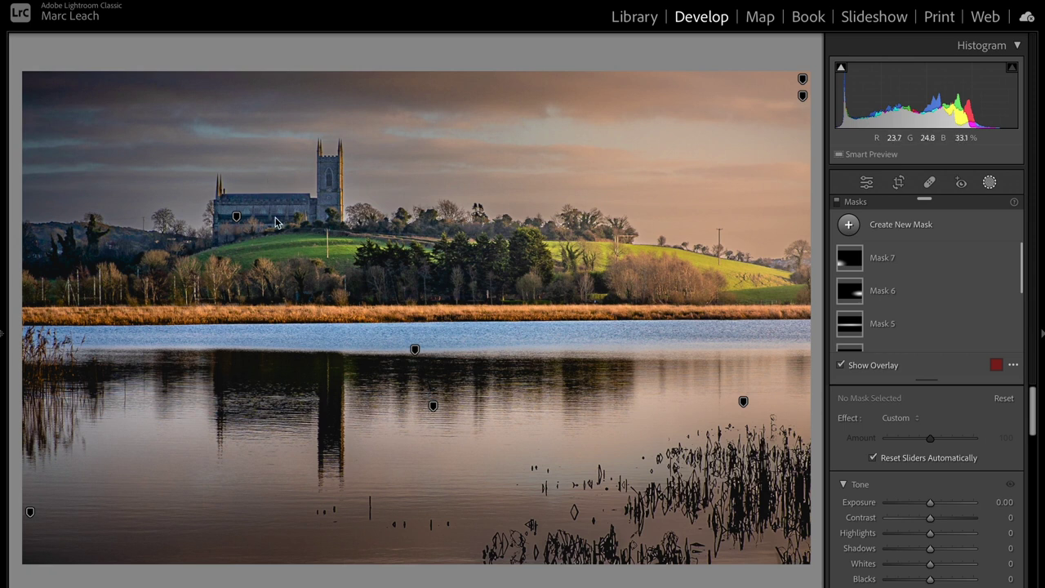
mouse_move(802, 97)
key(d)
key(Tab)
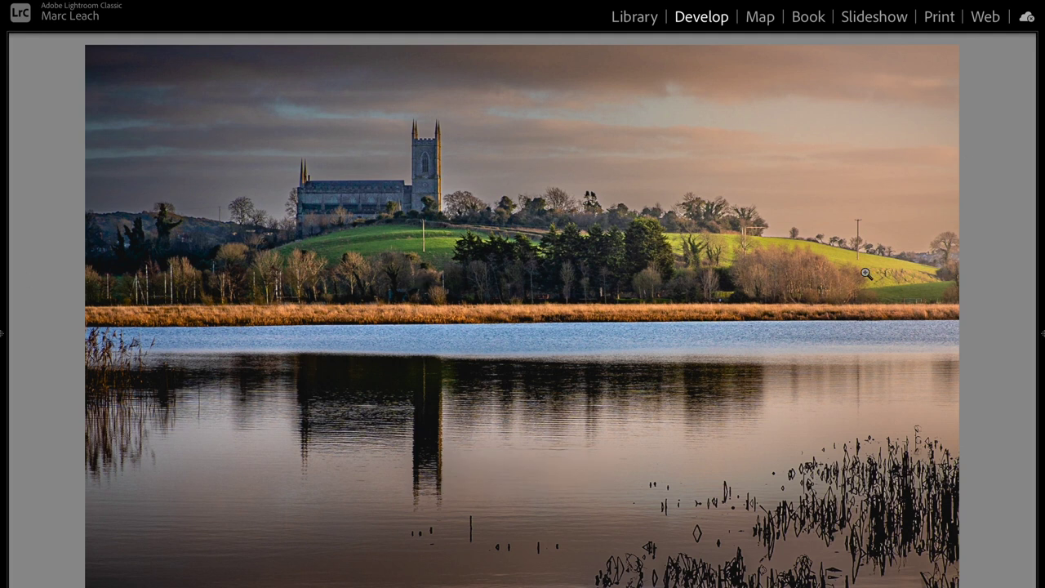
key(Tab)
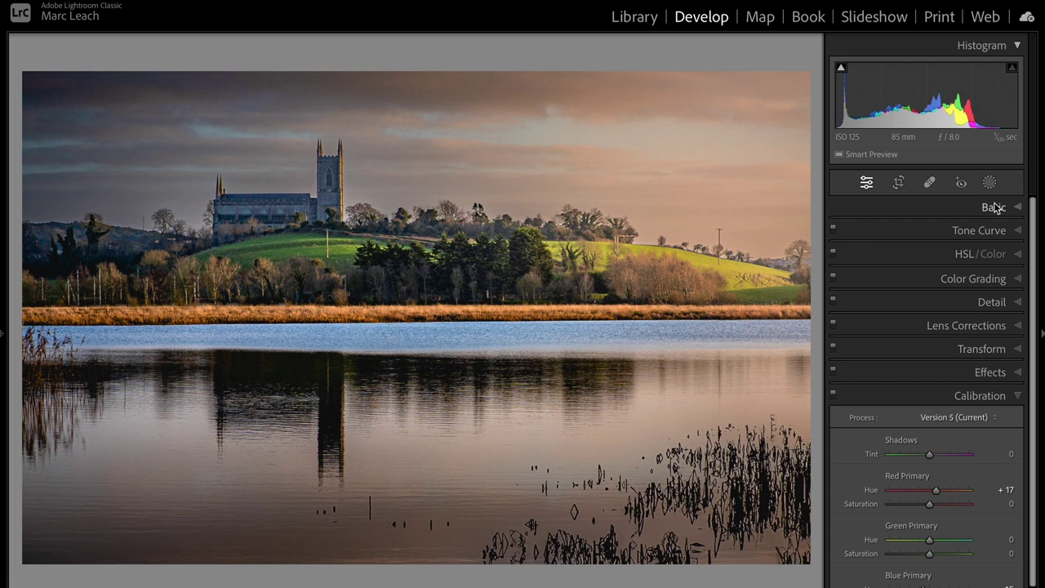
Step: Examine the Basic and Detail adjustments of the finished abbey edit
click(991, 206)
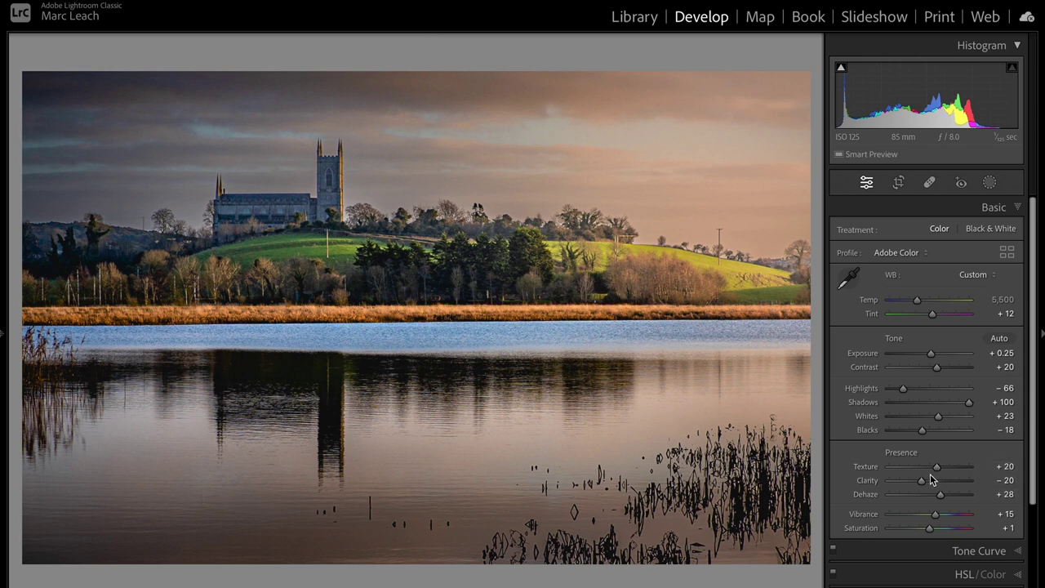
scroll(936, 471, down, 3)
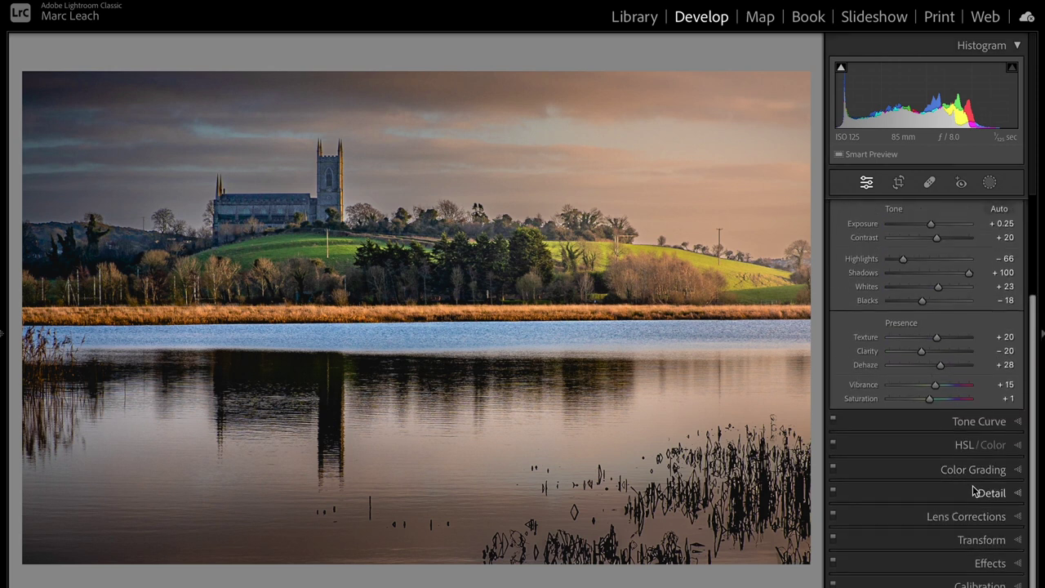
click(977, 491)
scroll(959, 408, up, 2)
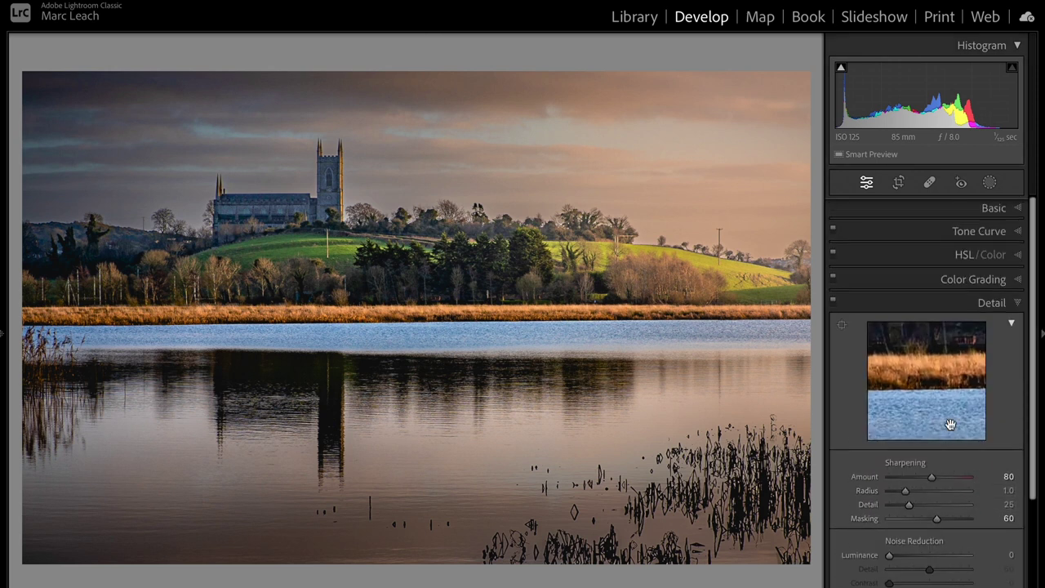
click(987, 209)
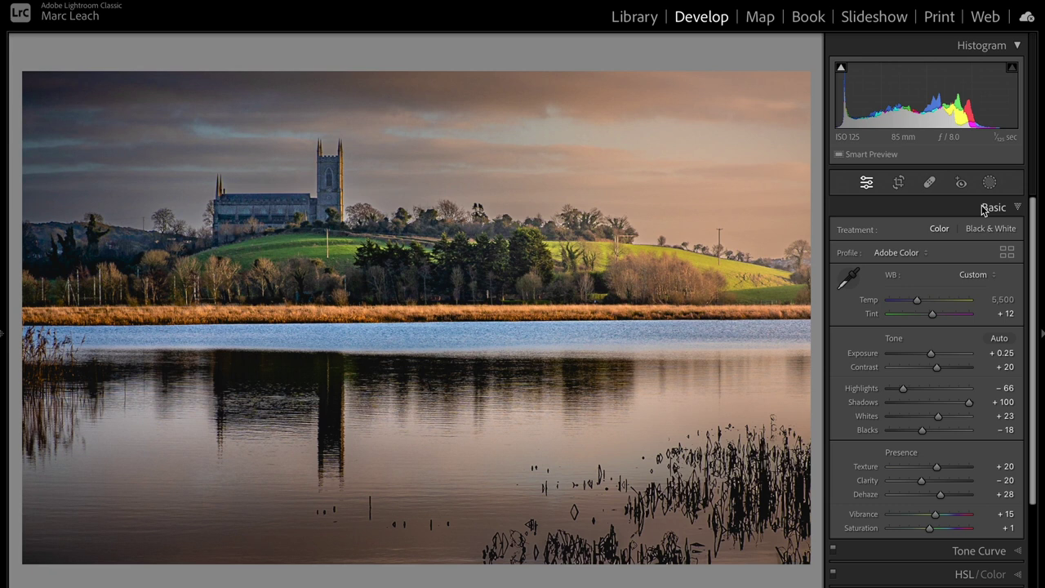
Step: Switch to the unedited portrait, apply Auto tone, and set Highlights to -69, Shadows to +19 and Contrast to +19
key(Right)
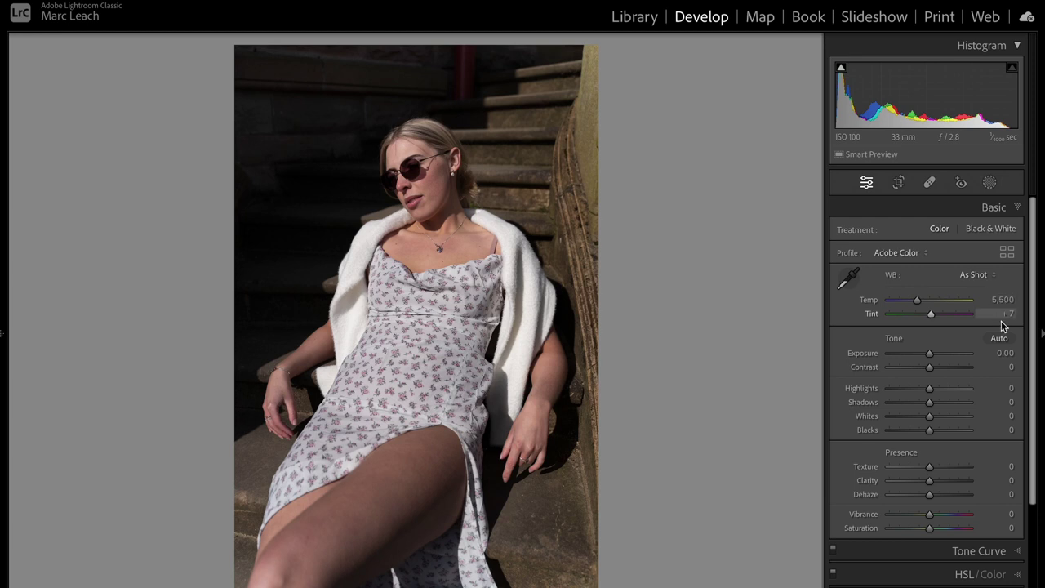
click(999, 339)
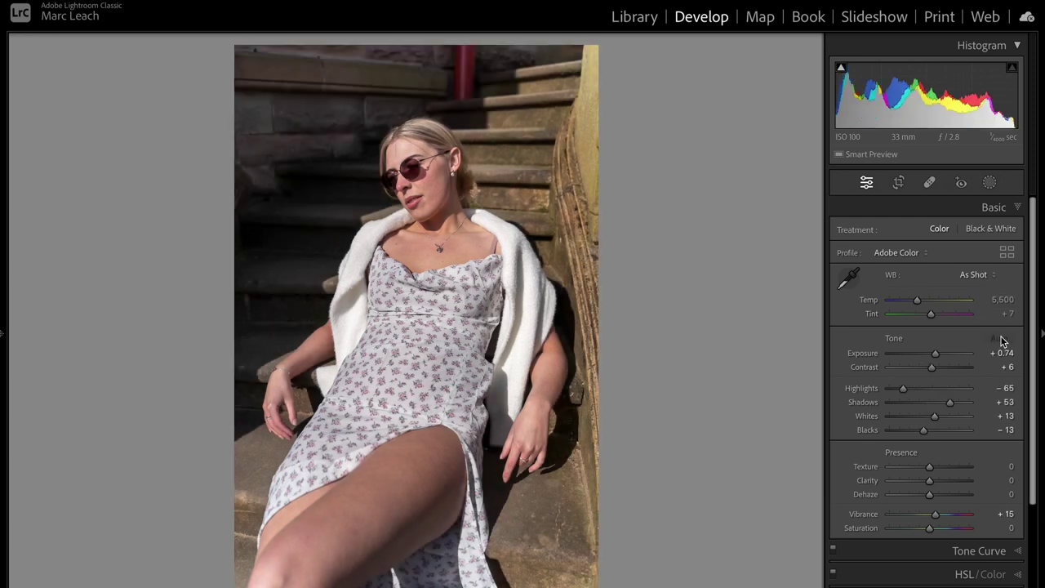
drag(903, 388, 936, 404)
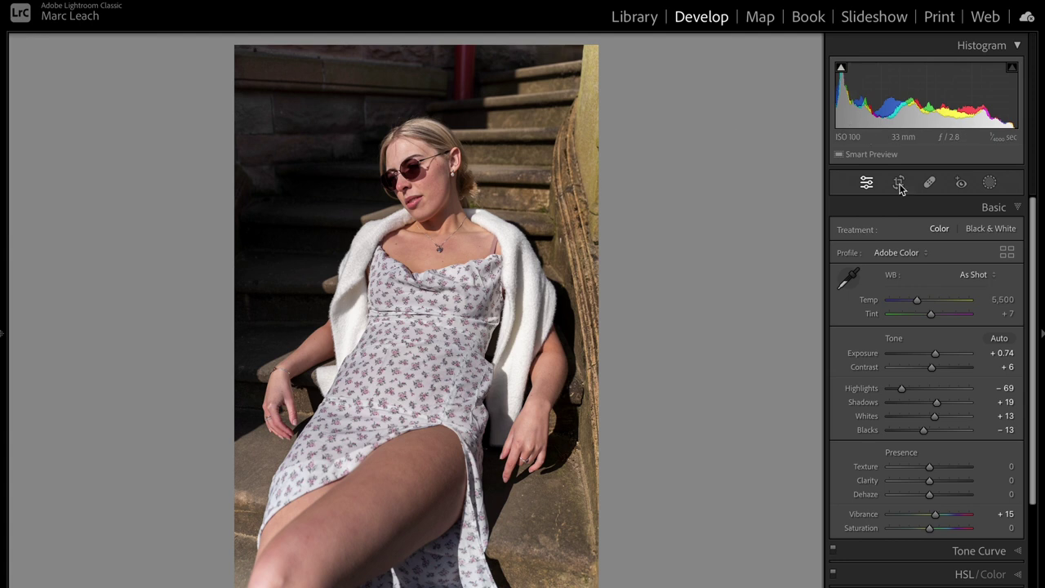
drag(933, 369, 938, 367)
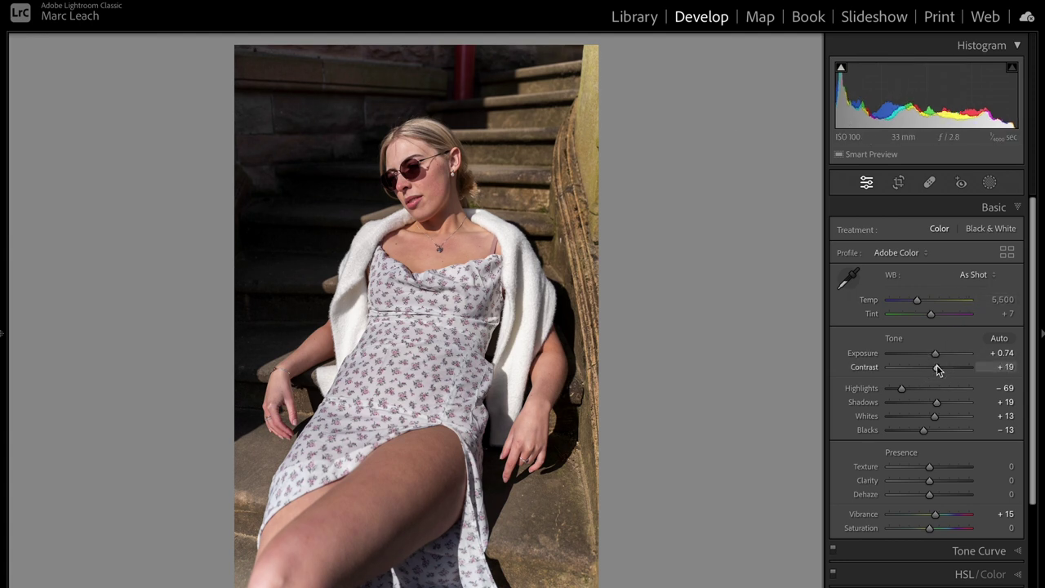
Step: Shape the portrait's tone curve by moving the black point slightly inward and up, and adding a highlight point at input 189, output 197
click(980, 558)
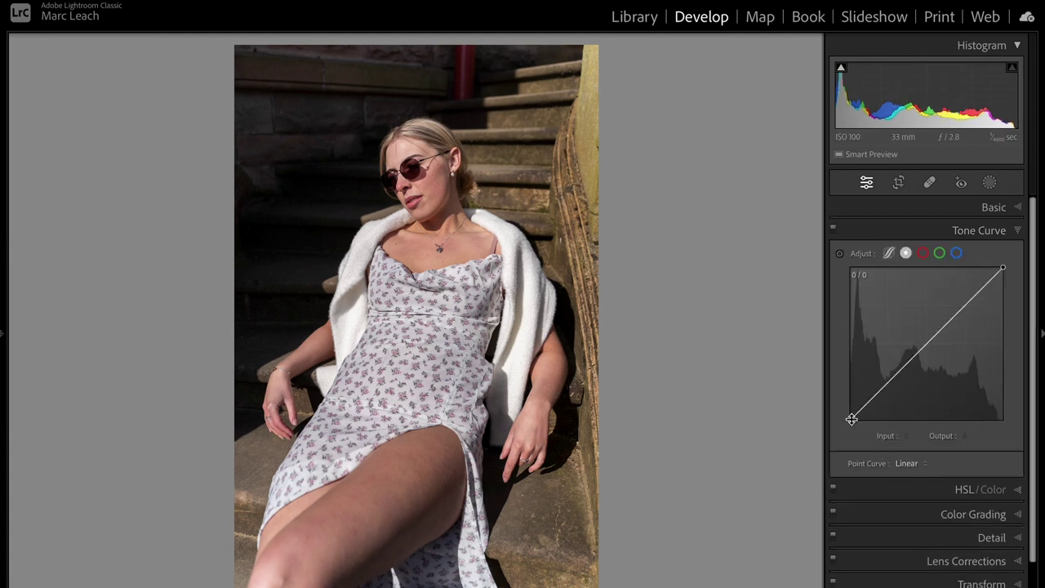
mouse_move(851, 420)
mouse_down()
mouse_move(844, 403)
mouse_move(866, 407)
mouse_up()
drag(963, 303, 964, 302)
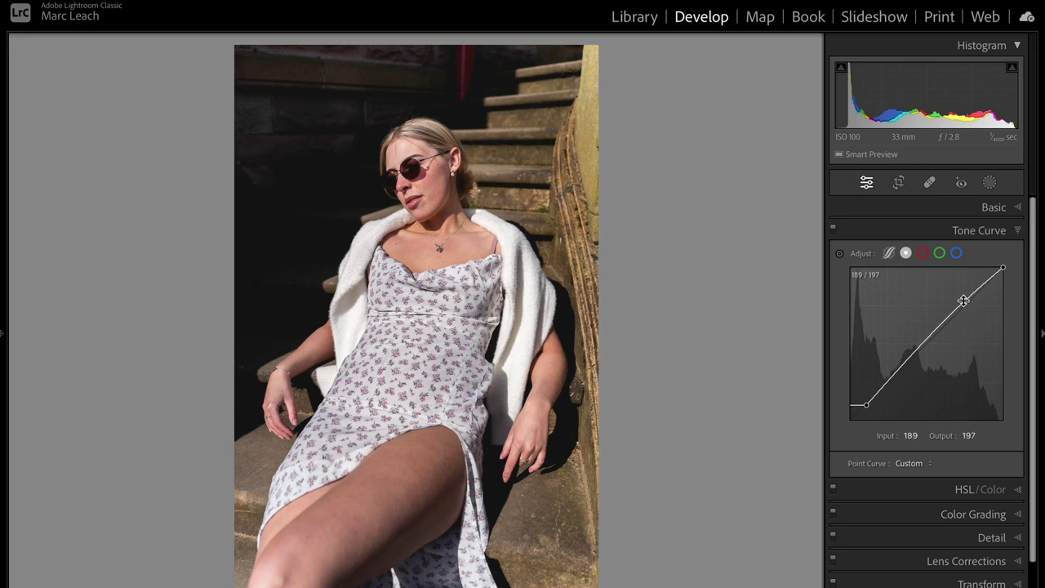
Step: Set the portrait's white balance preset to Daylight
click(989, 208)
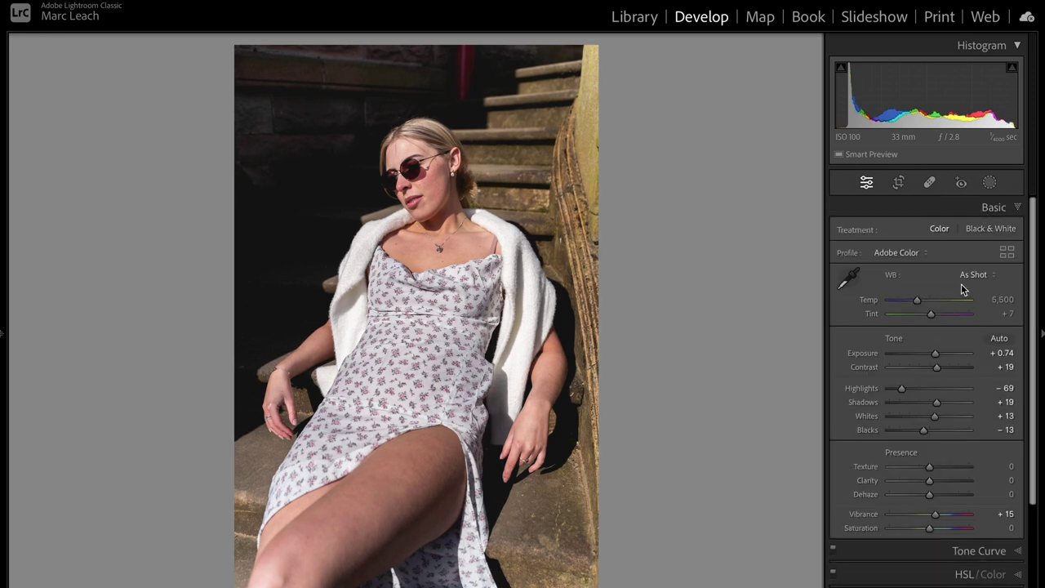
click(971, 282)
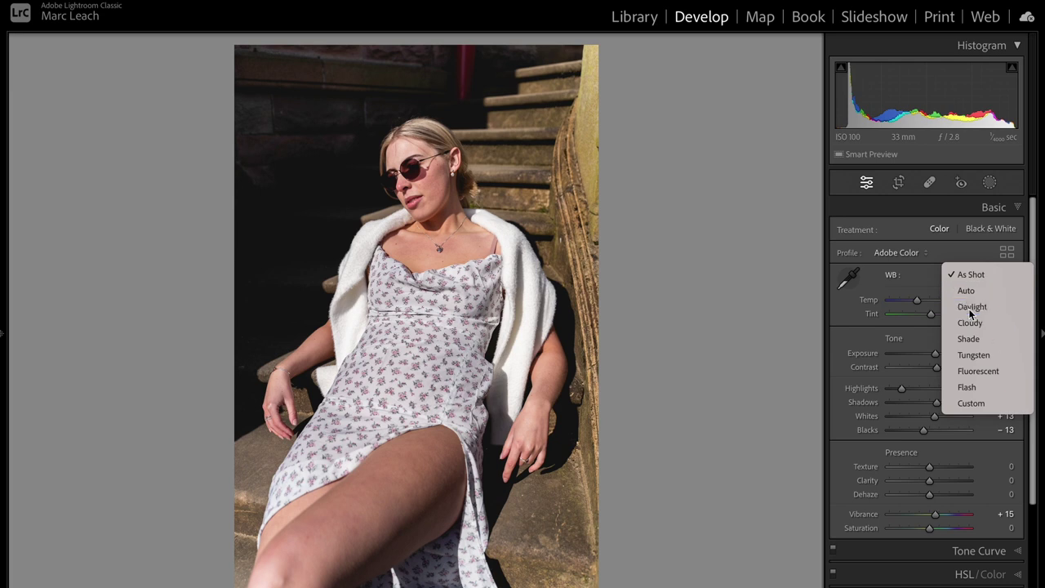
click(970, 307)
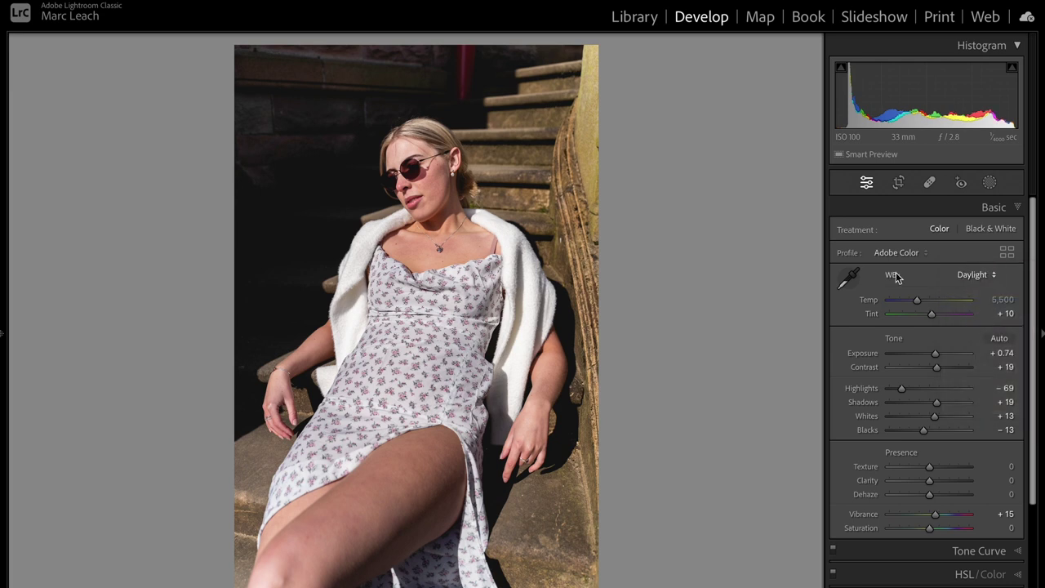
Step: Crop the portrait to a 4 x 5 / 8 x 10 aspect, tightening the frame slightly around the seated woman
click(898, 183)
click(966, 233)
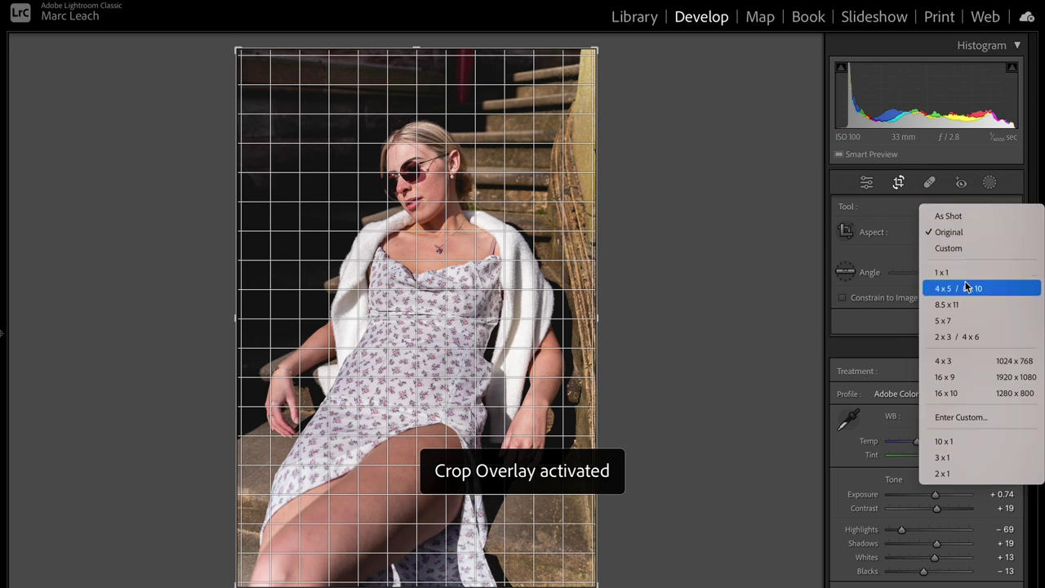
click(970, 286)
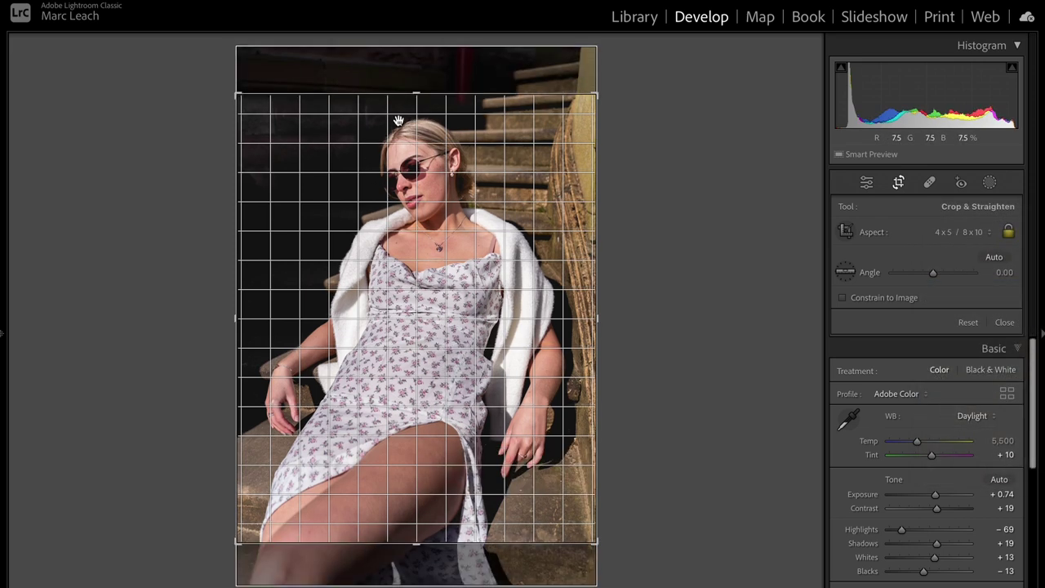
drag(403, 97, 406, 104)
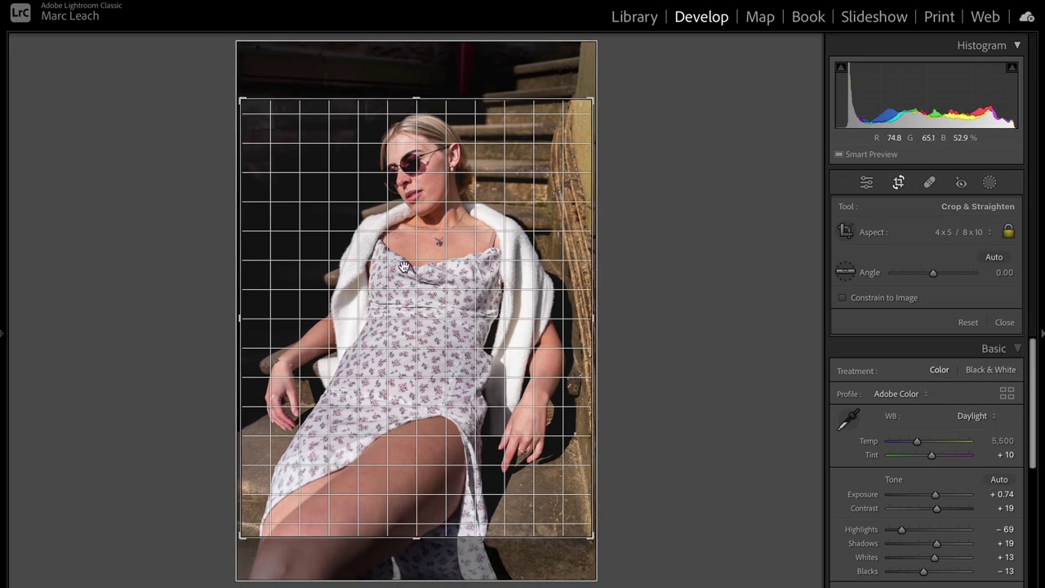
drag(405, 240, 383, 257)
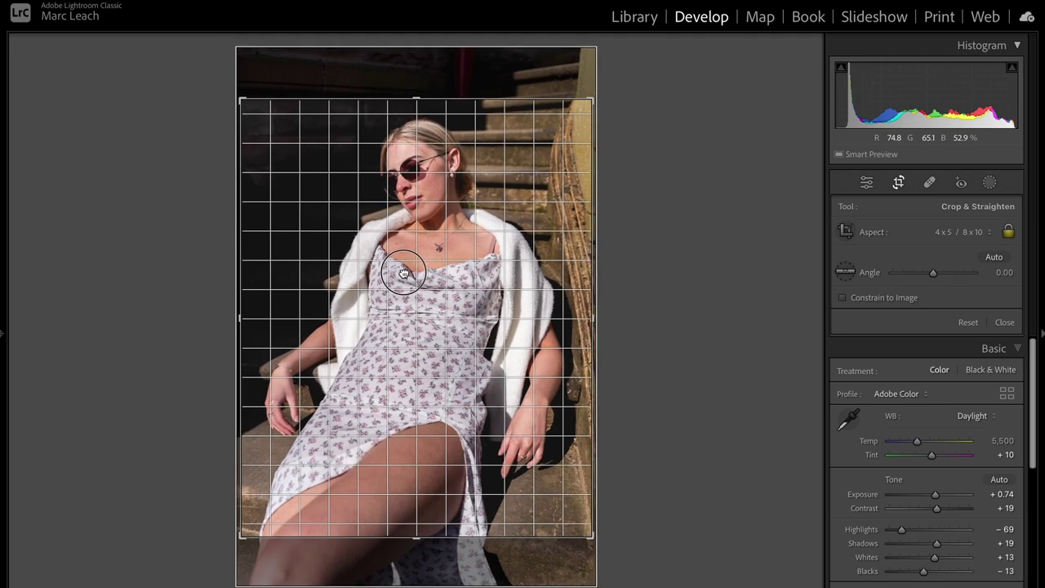
key(d)
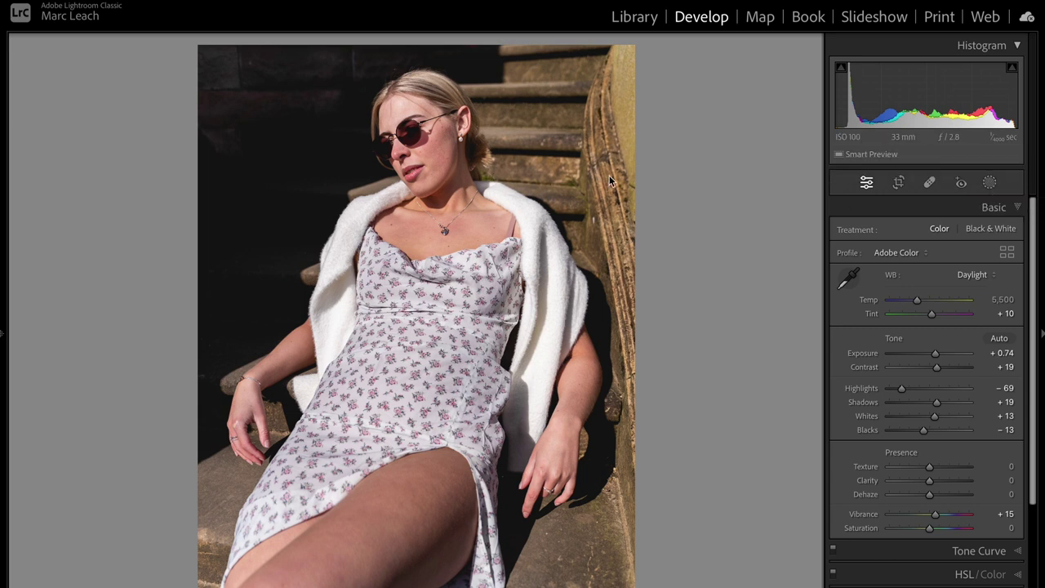
Step: Create two separate masks for Person 1, covering Face Skin and Body Skin
click(989, 184)
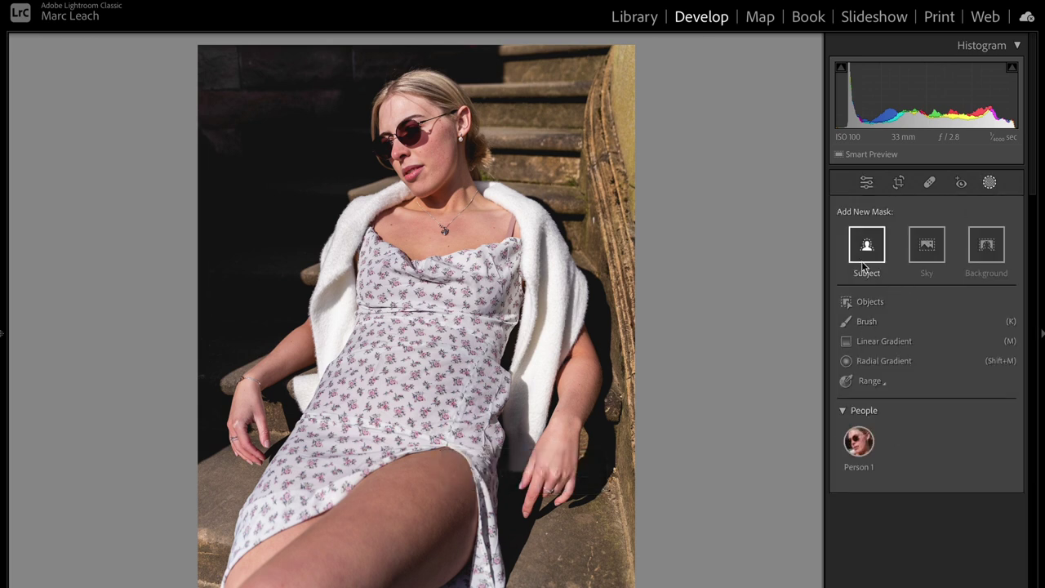
click(863, 440)
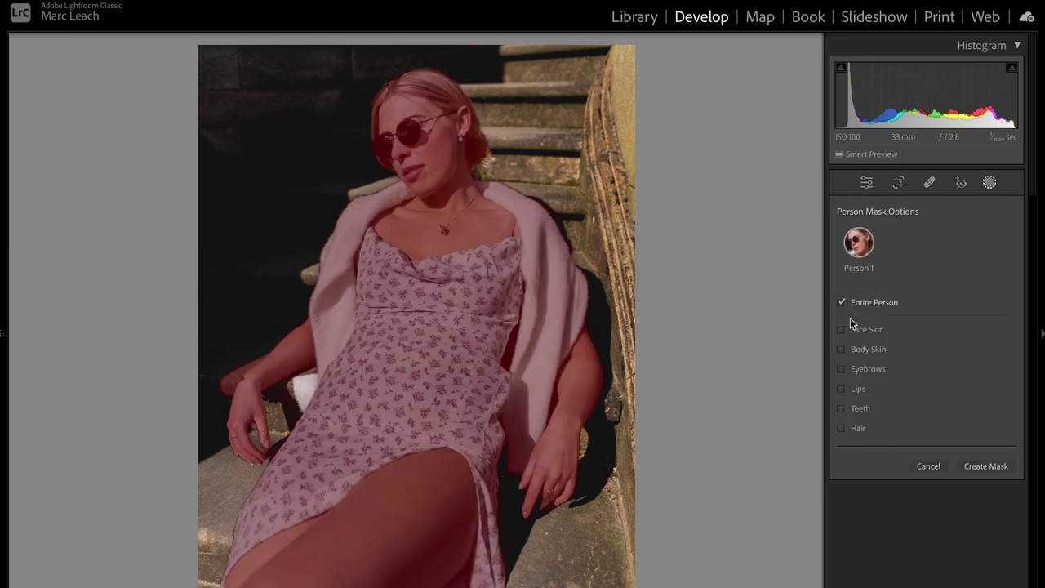
click(843, 327)
click(843, 349)
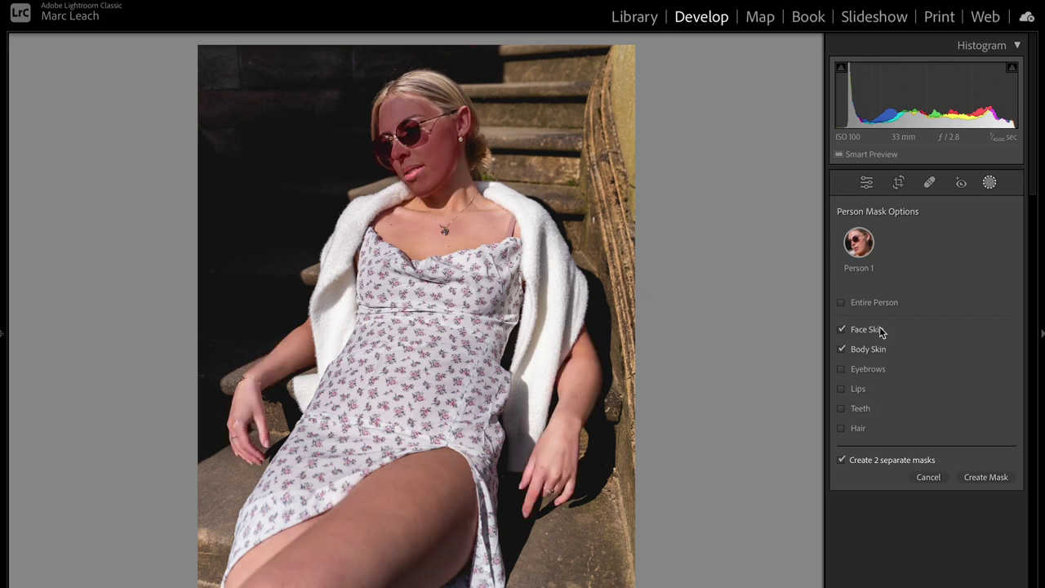
click(980, 482)
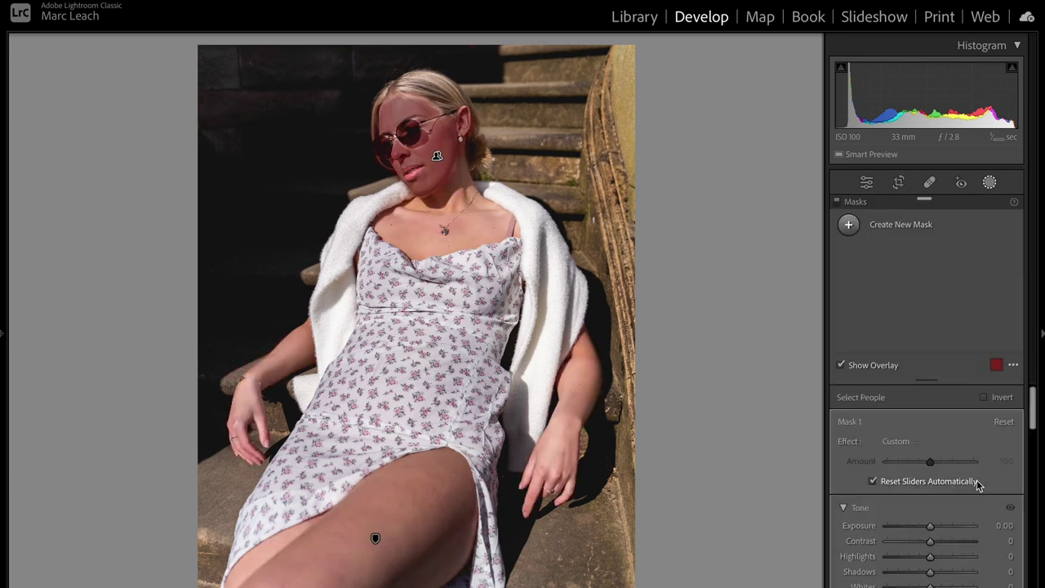
Step: Set the face skin mask's Texture to -30 and Clarity to -41, and compare the face with and without the Presence changes
key(z)
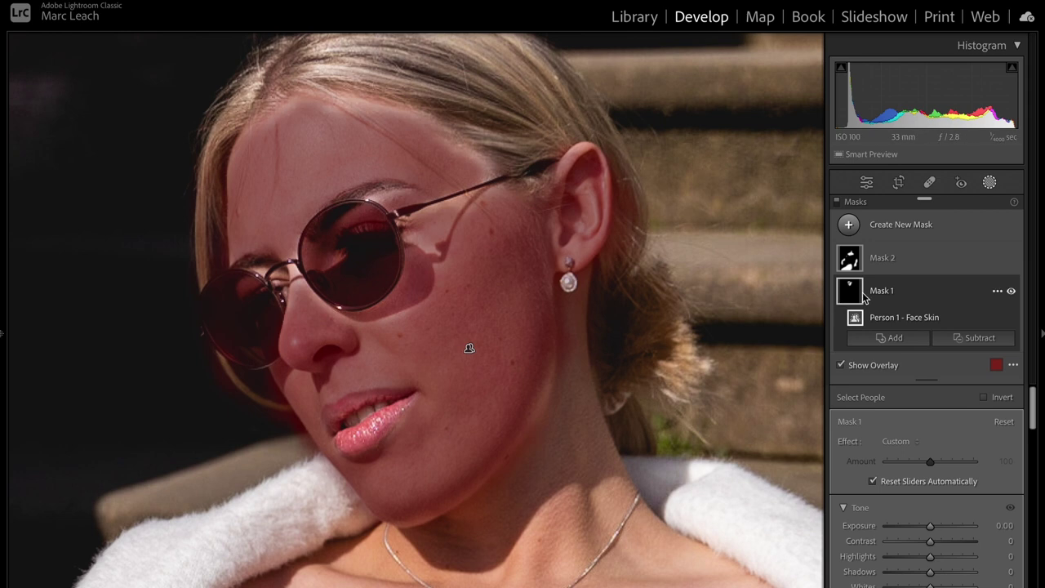
scroll(910, 516, down, 5)
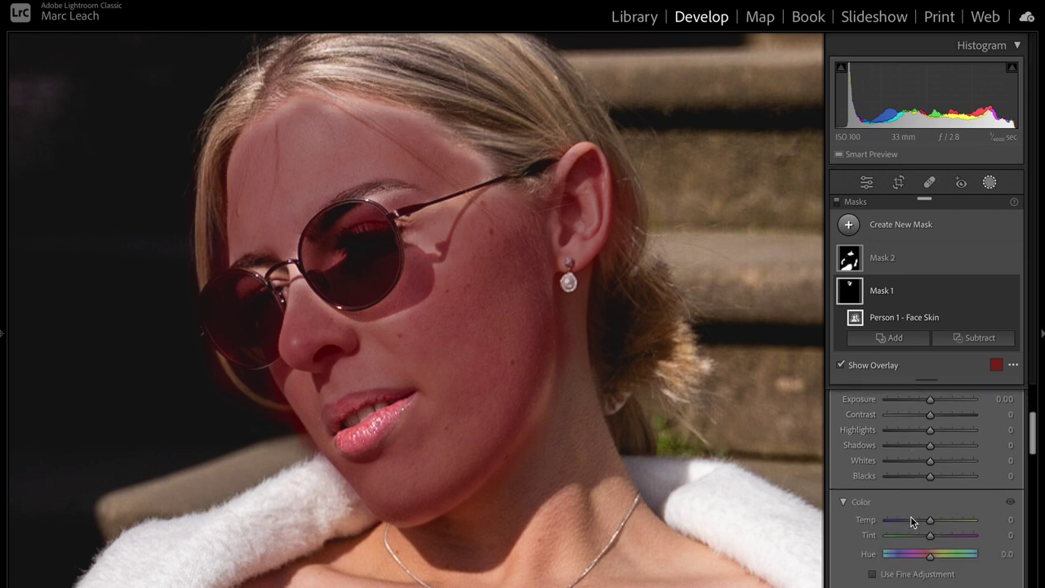
scroll(943, 494, down, 1)
key(o)
mouse_move(933, 484)
mouse_down()
mouse_move(914, 490)
mouse_move(921, 465)
mouse_move(916, 473)
mouse_up()
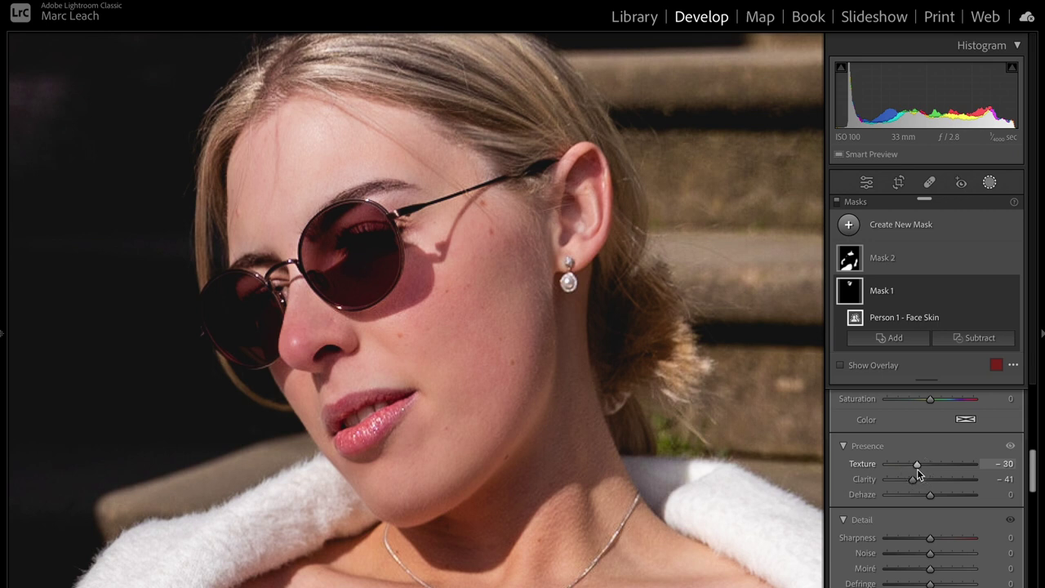
click(1009, 449)
drag(1008, 454, 1008, 454)
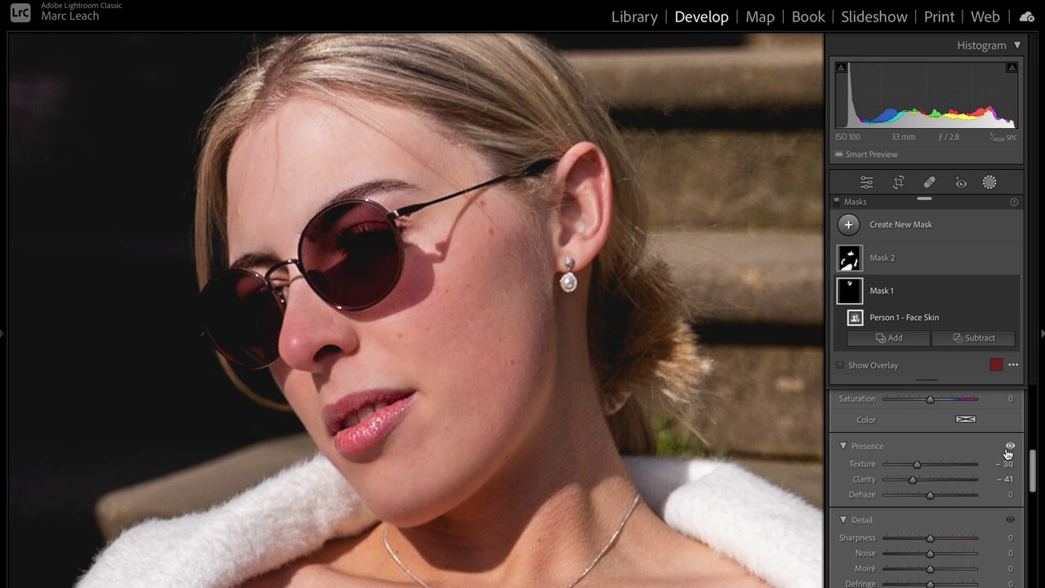
Step: Lower the body skin mask's Clarity with its overlay hidden, leave masking and check the skin and dress enlarged
click(880, 272)
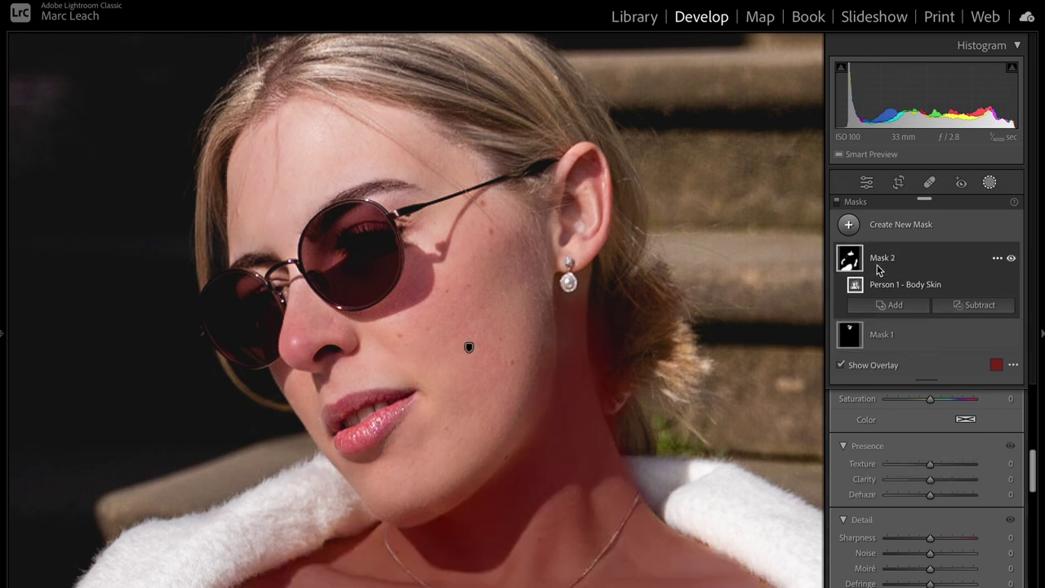
drag(573, 415, 536, 150)
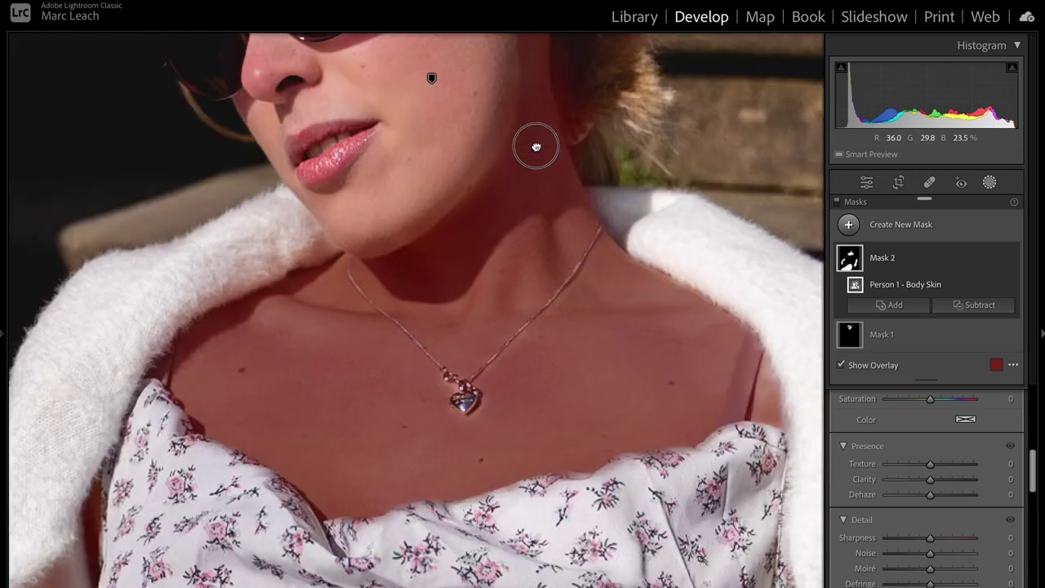
key(o)
drag(930, 479, 912, 479)
key(d)
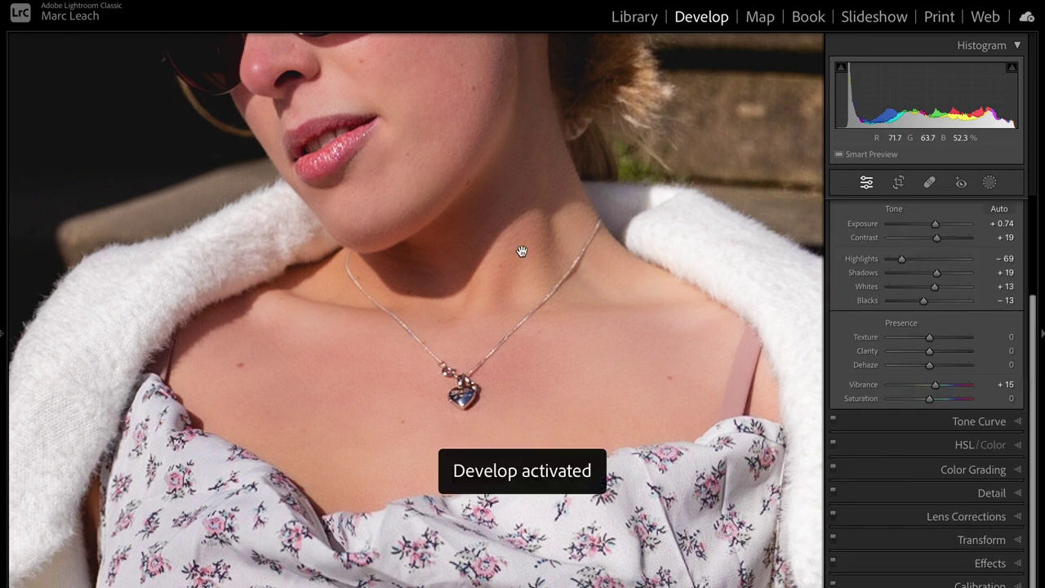
click(590, 315)
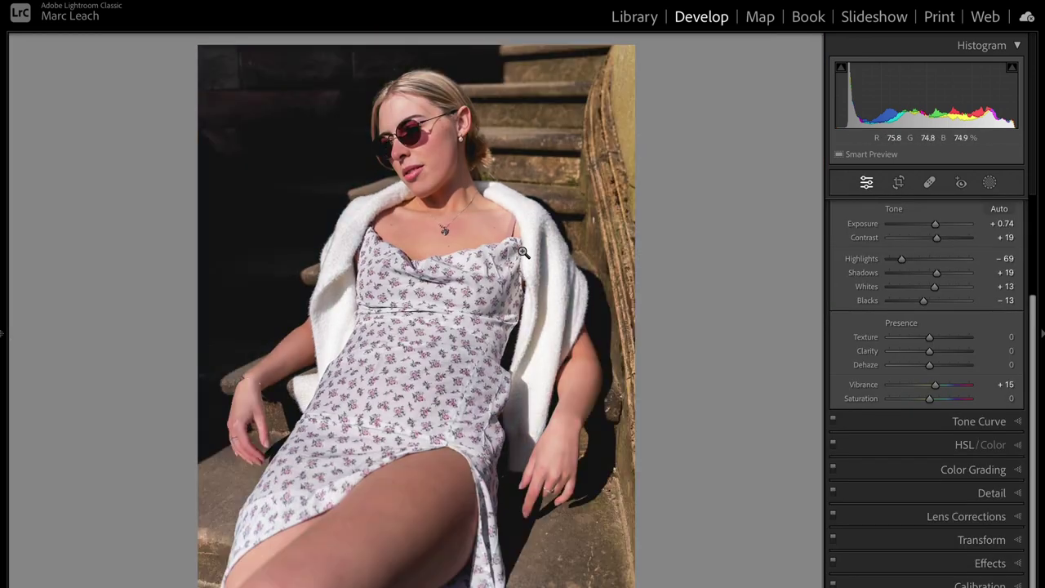
click(425, 105)
drag(415, 131, 424, 226)
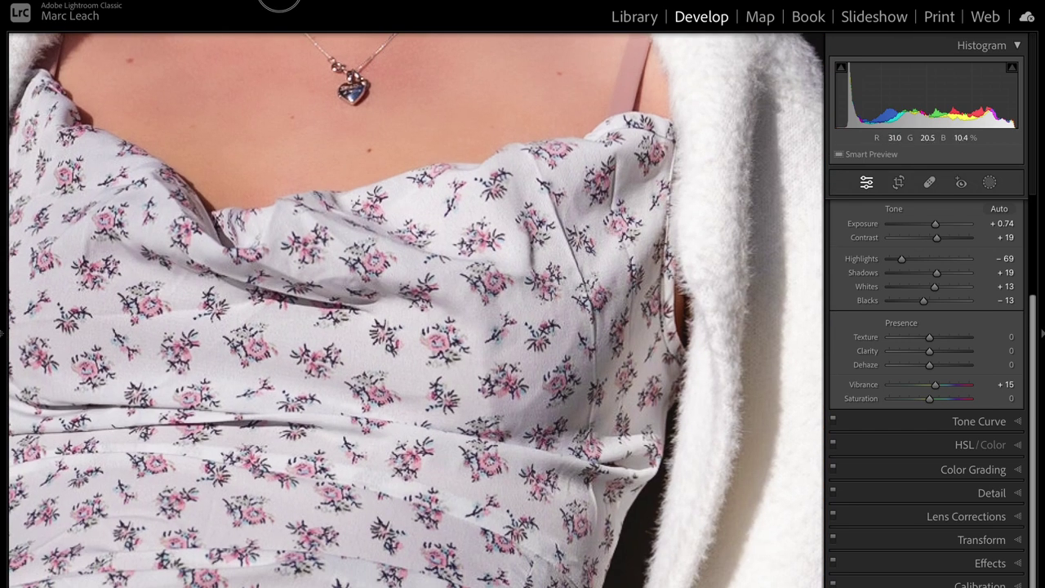
click(369, 223)
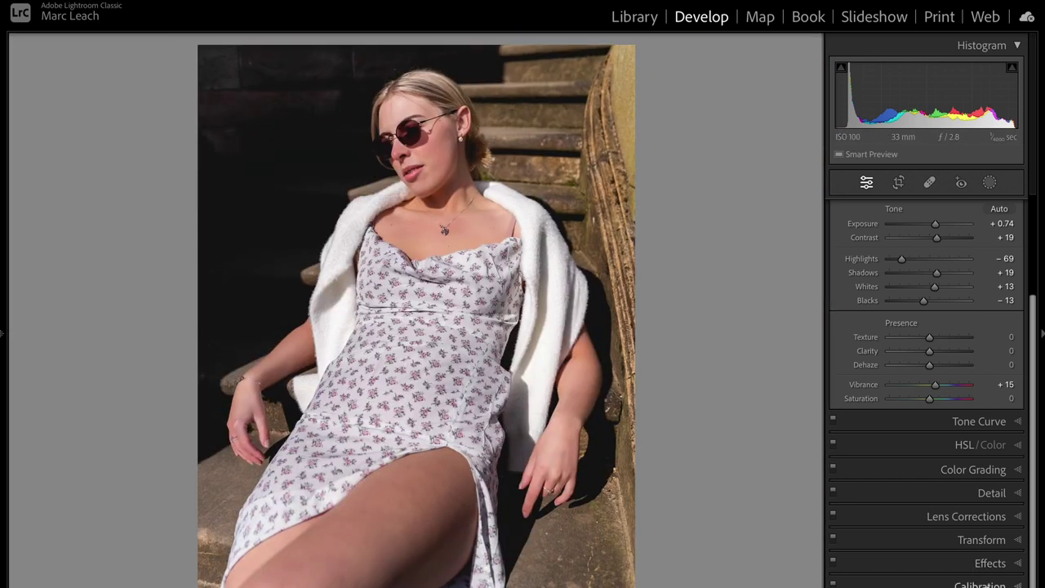
Step: Set the Calibration Blue Primary Hue to -20, and try a Green Primary Hue of +5 before undoing it
click(987, 585)
scroll(987, 584, down, 1)
mouse_move(933, 580)
mouse_down()
mouse_move(910, 579)
mouse_move(923, 581)
mouse_up()
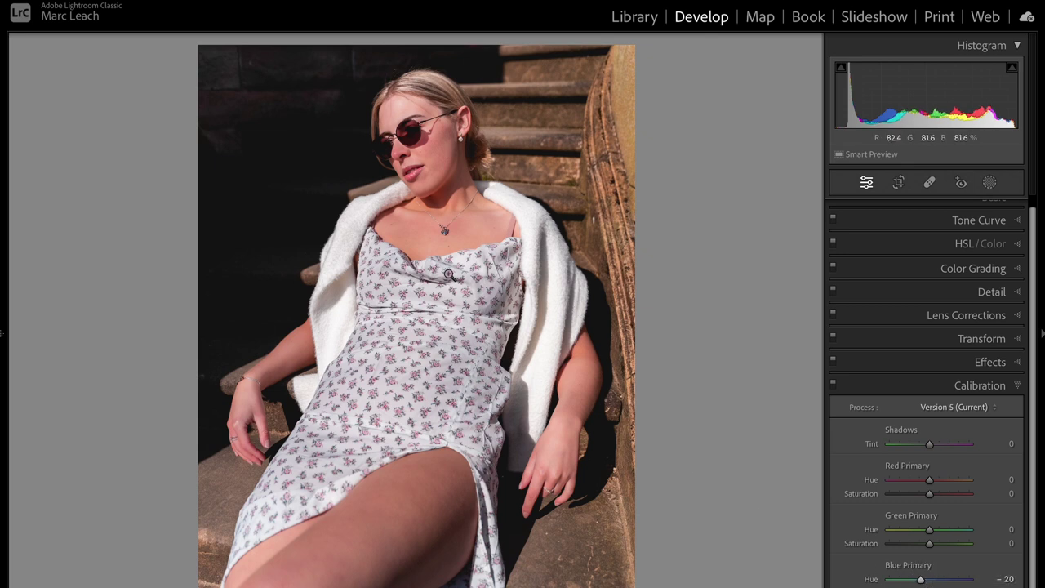
mouse_move(931, 530)
mouse_down()
mouse_move(965, 531)
mouse_move(917, 531)
mouse_move(931, 530)
mouse_up()
key(ctrl+z)
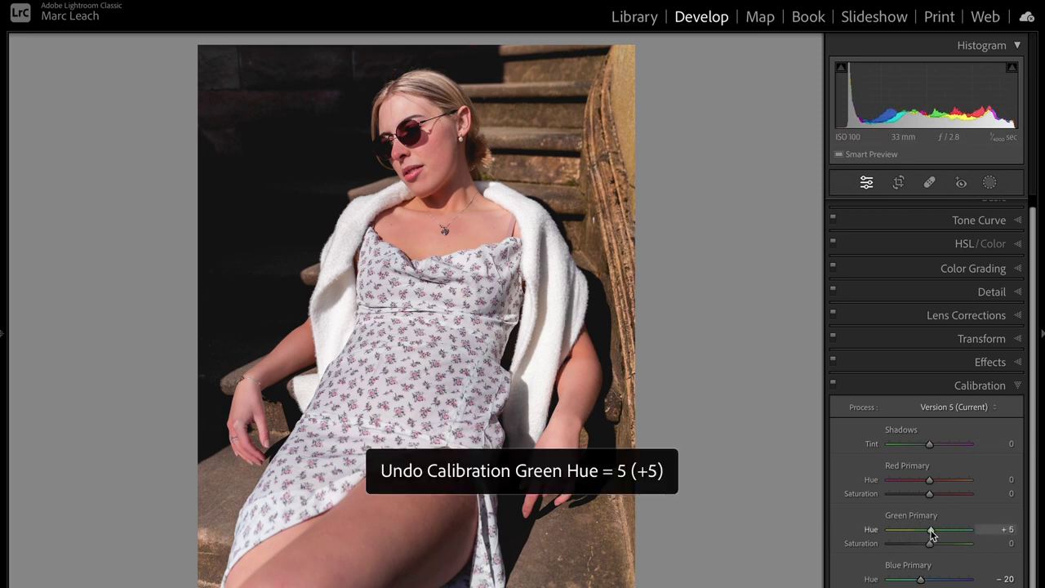
Step: Switch to the finished portrait edit, inspect it enlarged, and examine its Detail, Color Grading and Tone Curve adjustments
scroll(924, 380, up, 1)
click(974, 231)
click(991, 427)
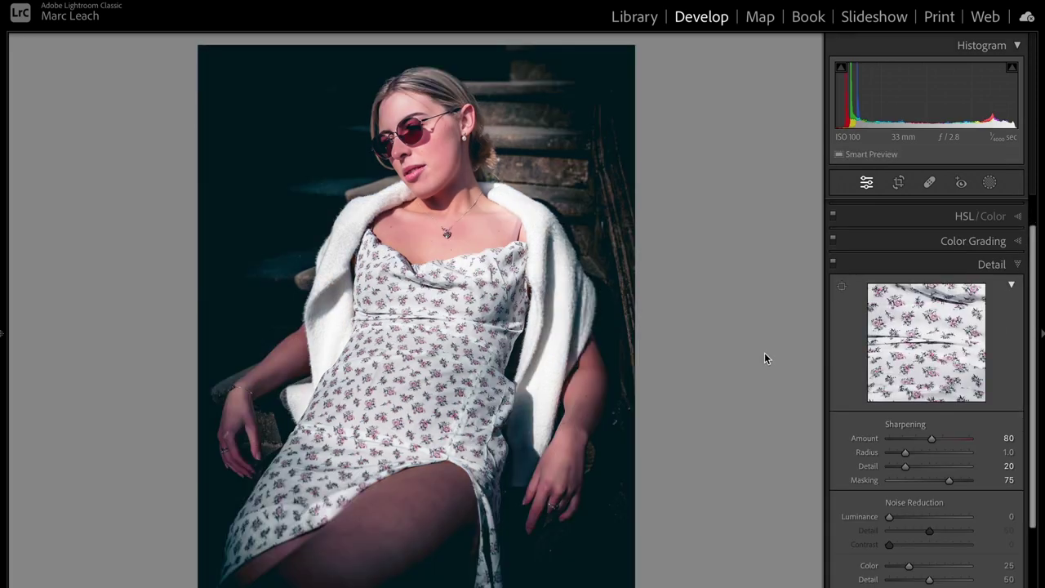
click(396, 112)
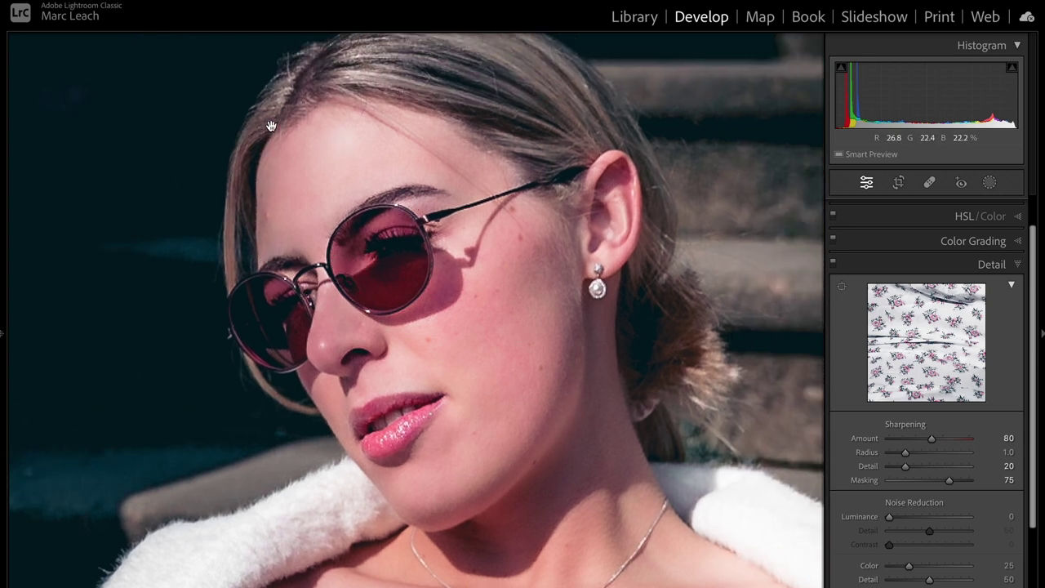
drag(539, 180, 208, 1)
click(235, 417)
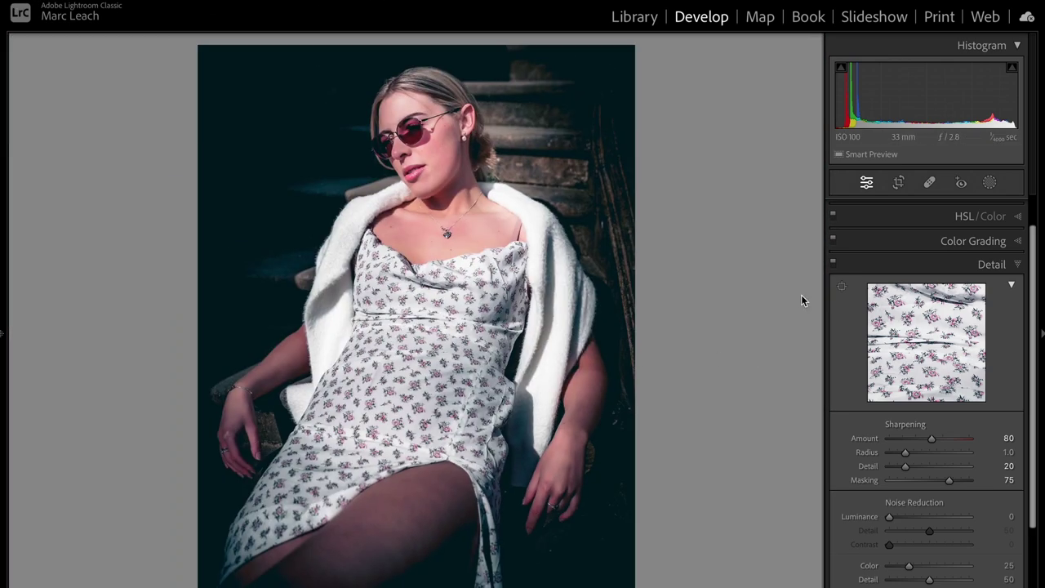
click(971, 239)
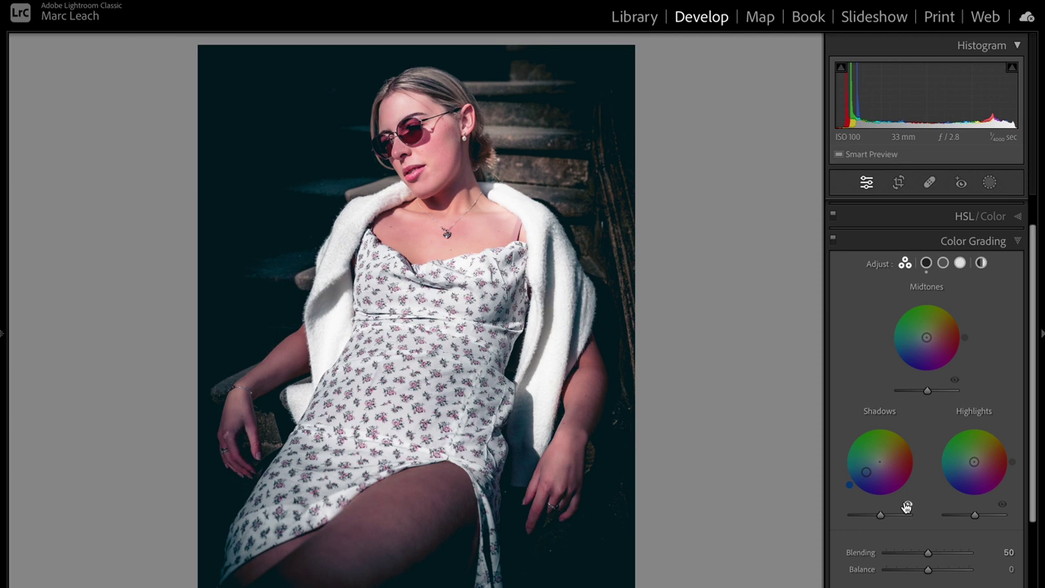
scroll(894, 478, up, 2)
click(955, 232)
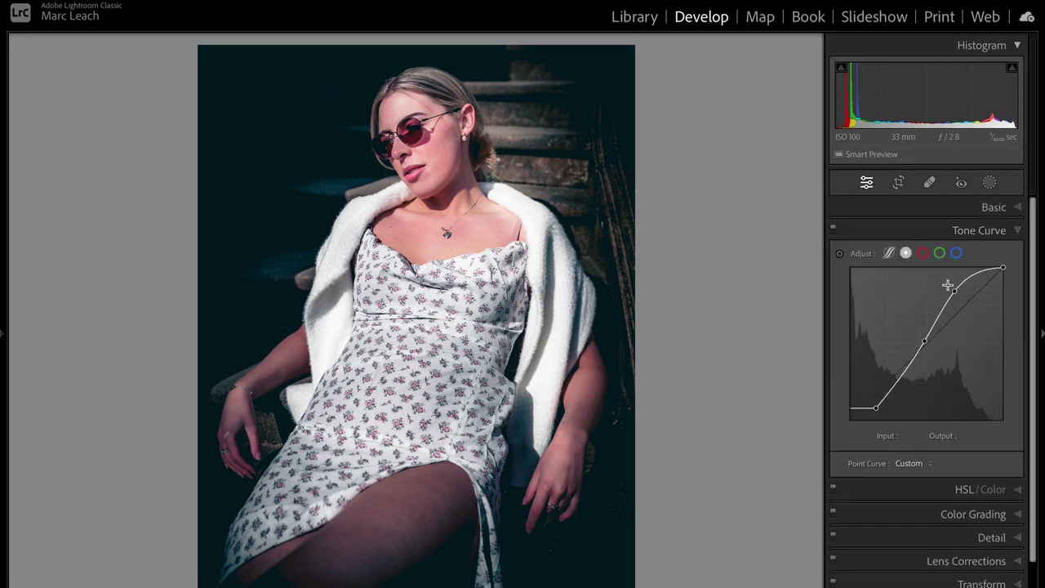